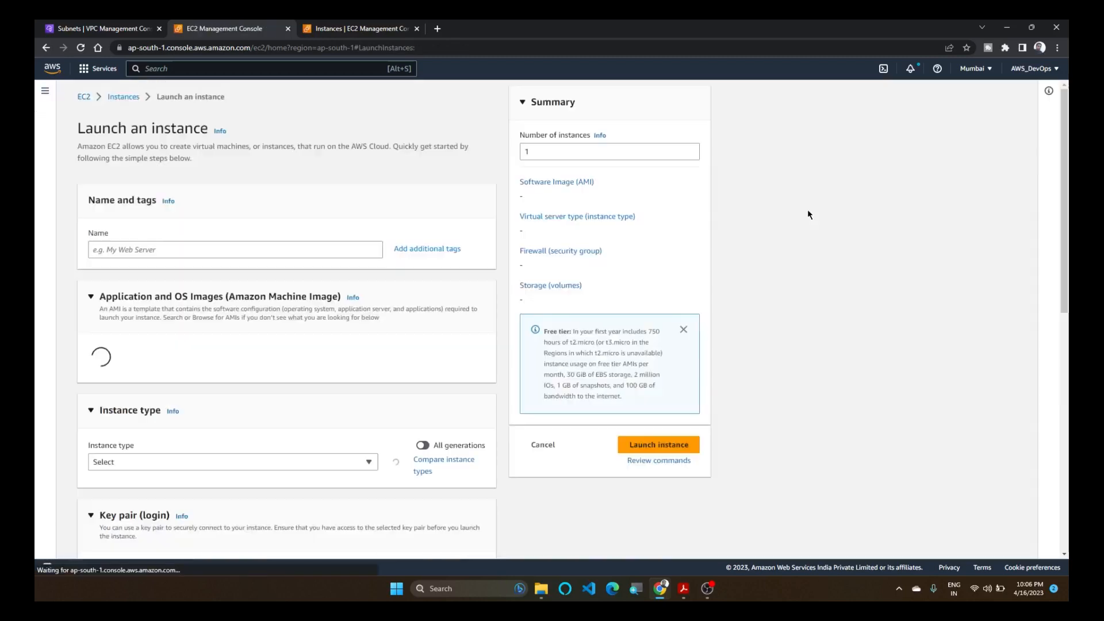
# Name the new EC2 instance Webserver and choose the Windows machine image for it.
pyautogui.click(232, 249)
pyautogui.write('Webserver')
pyautogui.click(283, 455)
# Create a new key pair named windowskey in .pem format for the Webserver instance.
pyautogui.scroll(-10, 300, 399)
pyautogui.scroll(-2, 289, 401)
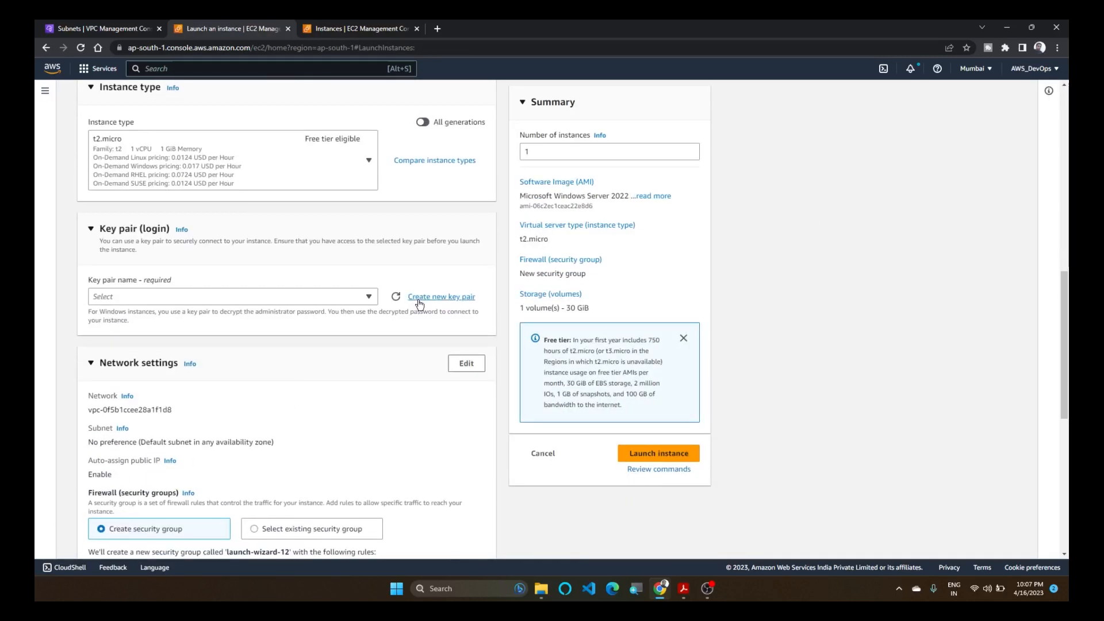
pyautogui.click(440, 294)
pyautogui.click(446, 323)
pyautogui.write('windowskey')
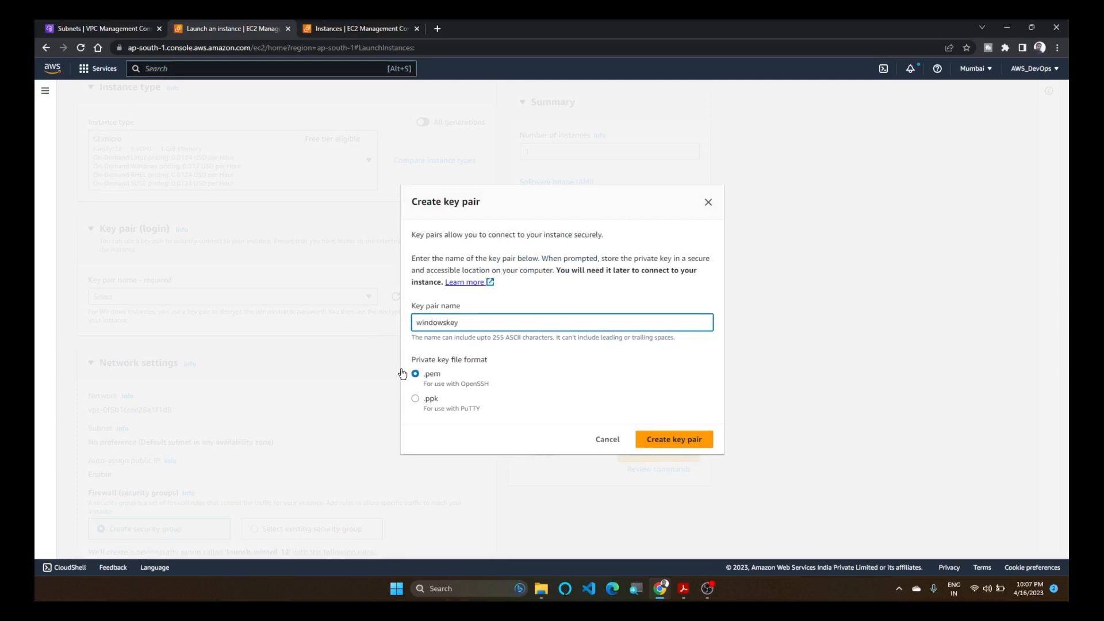
pyautogui.click(661, 444)
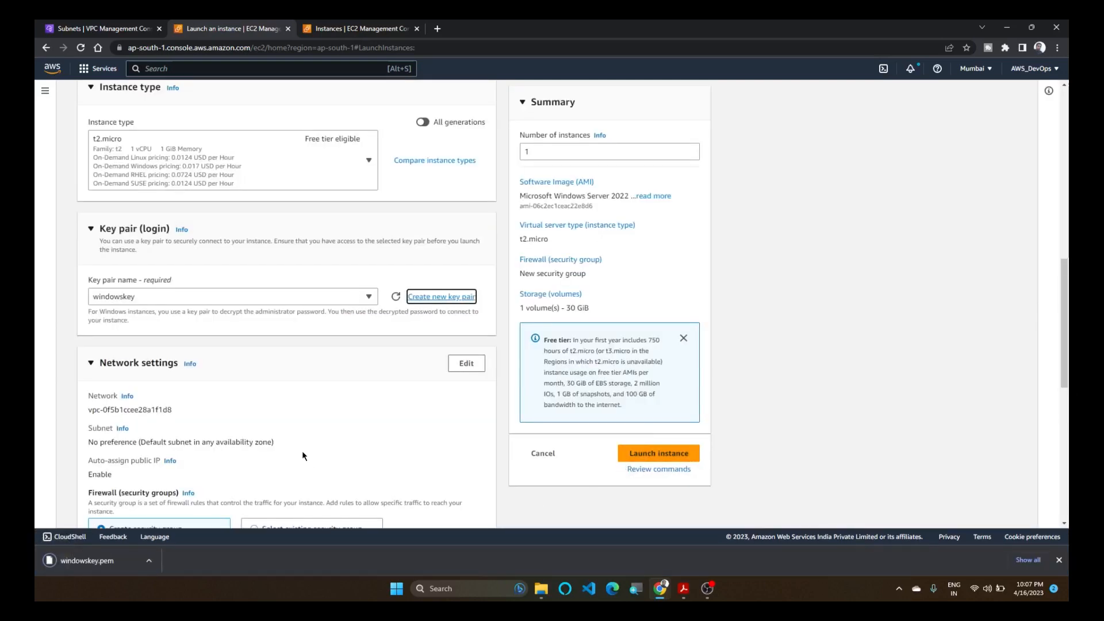
# Edit the network settings to use my-vpc with Public_subnet and enable auto-assign public IP.
pyautogui.scroll(-3, 302, 450)
pyautogui.click(466, 203)
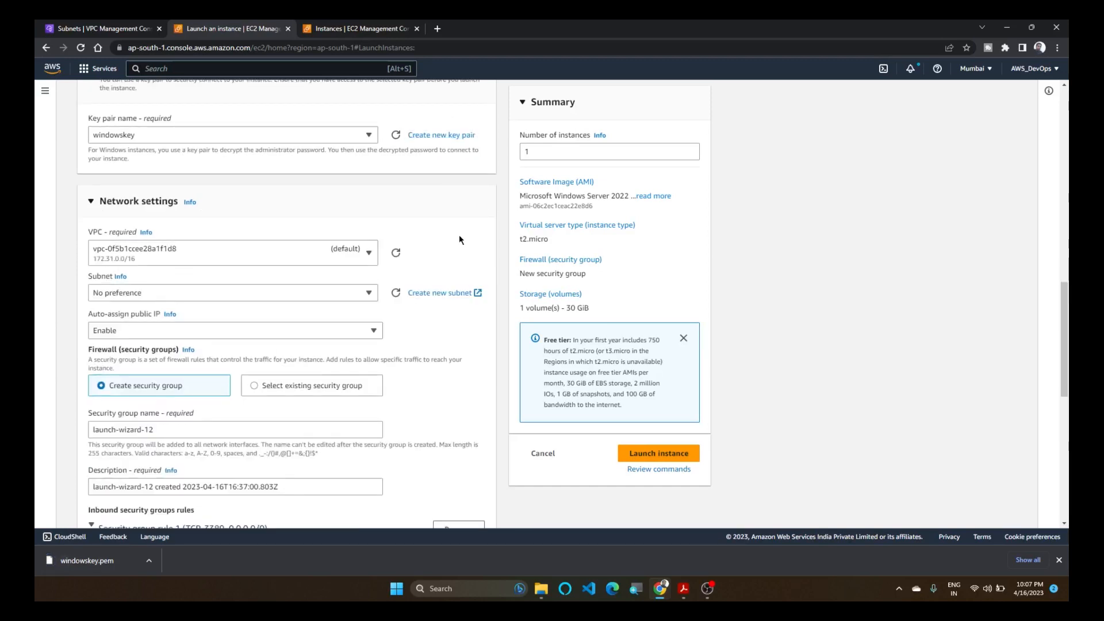
pyautogui.click(276, 253)
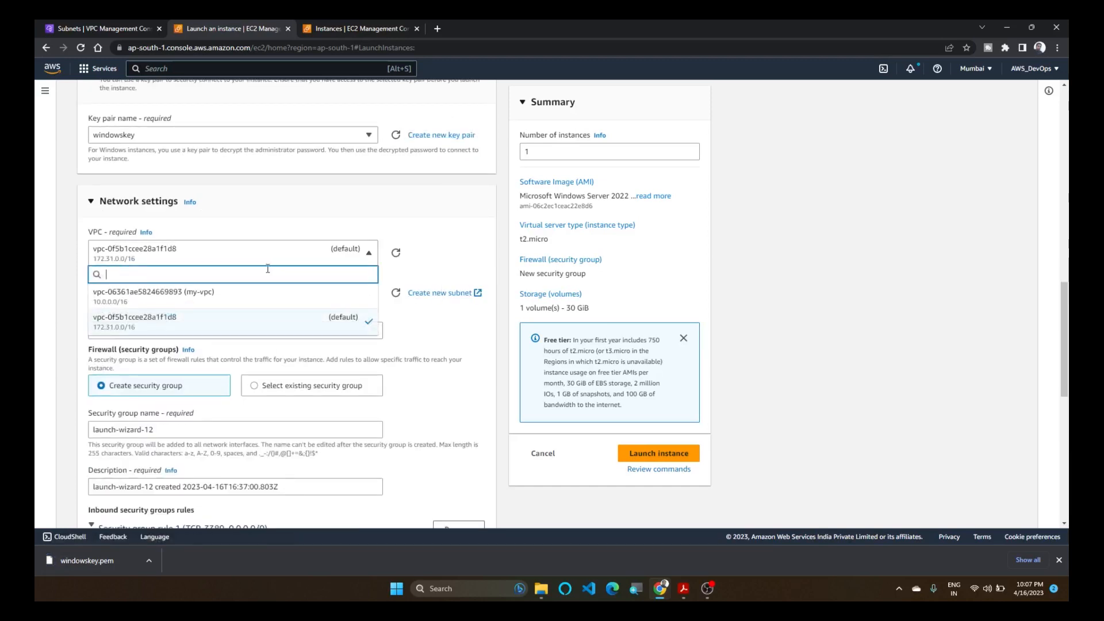
pyautogui.click(254, 296)
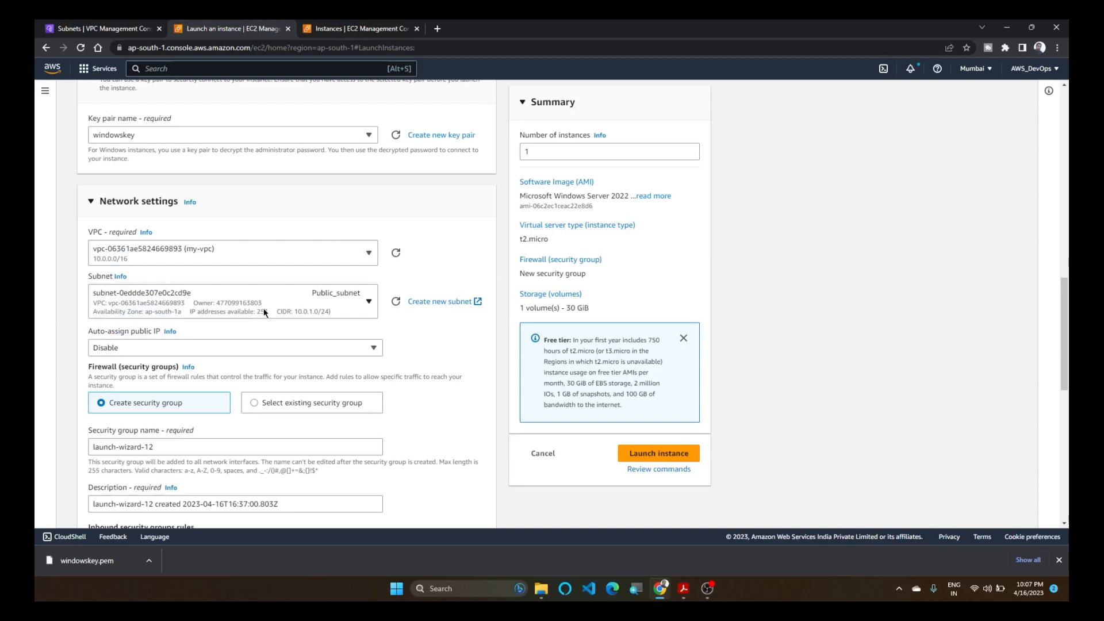
pyautogui.click(265, 312)
pyautogui.click(318, 360)
pyautogui.click(298, 351)
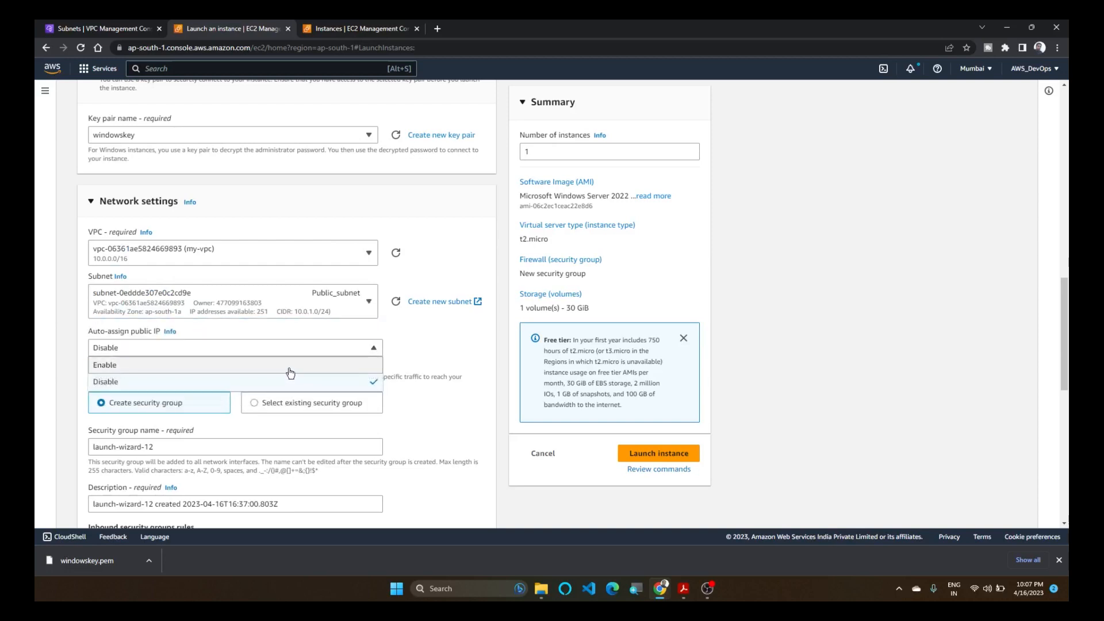
pyautogui.click(289, 369)
# Keep the RDP security group rule, launch the Webserver instance and go to the list of all instances.
pyautogui.scroll(-1, 151, 342)
pyautogui.scroll(-3, 153, 351)
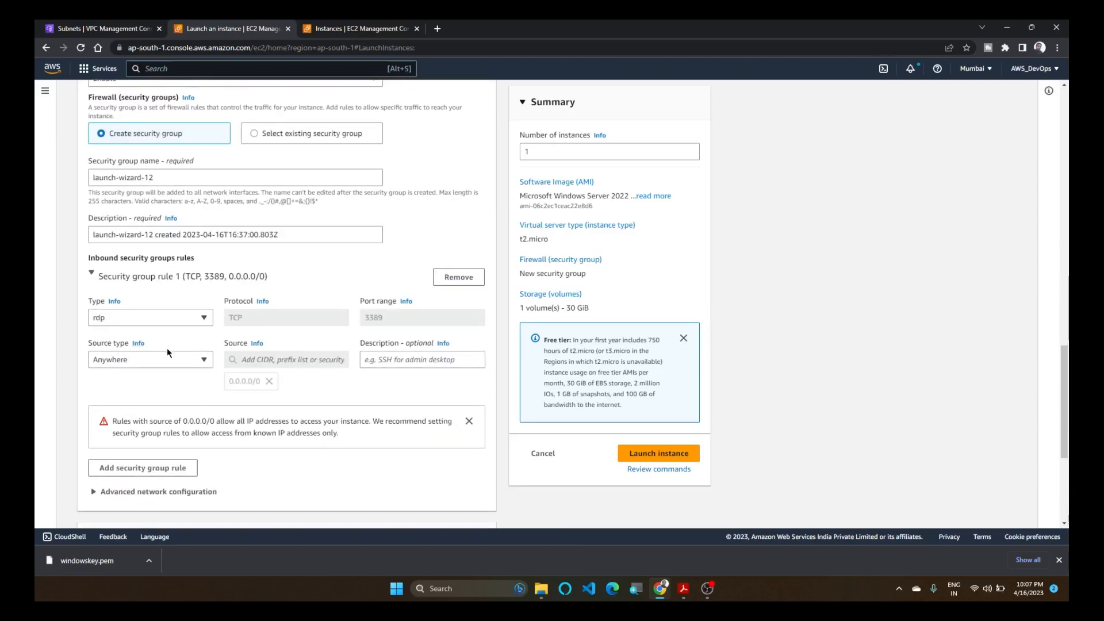
pyautogui.scroll(-4, 167, 347)
pyautogui.click(659, 453)
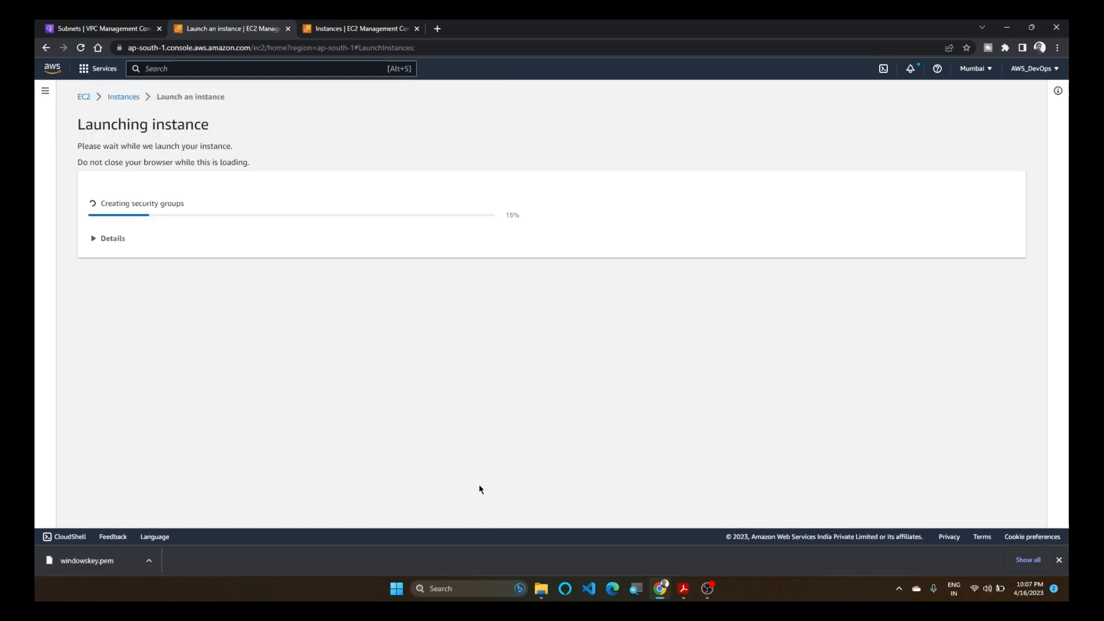
pyautogui.scroll(-2, 826, 461)
pyautogui.click(977, 496)
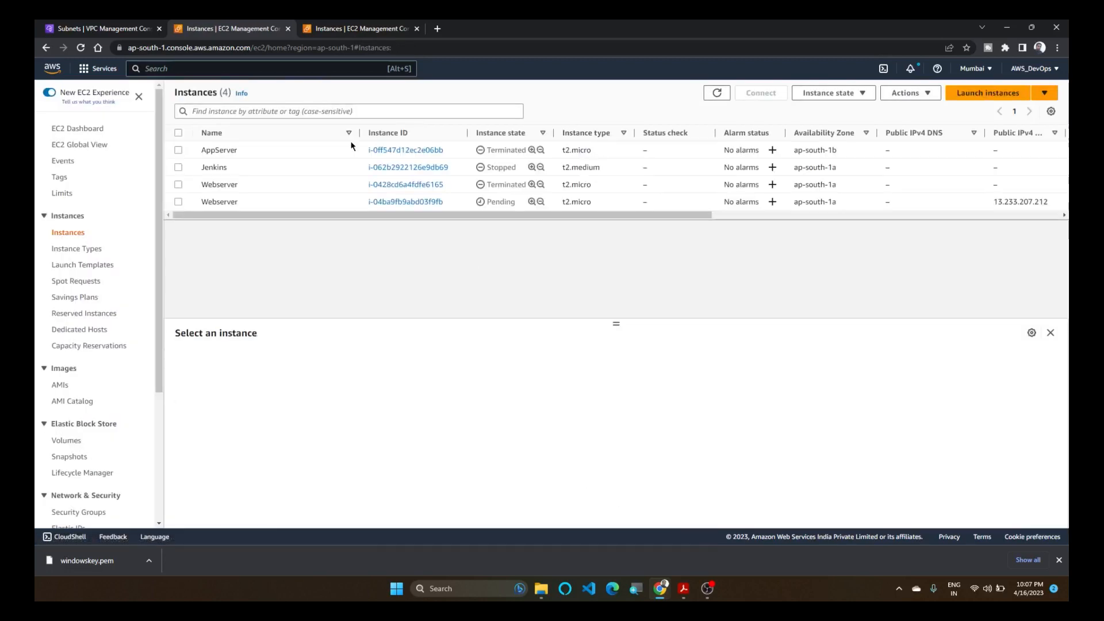
# Start launching another instance, name it Appserver and choose the Windows machine image.
pyautogui.click(1004, 96)
pyautogui.click(197, 248)
pyautogui.write('Appserver')
pyautogui.scroll(-3, 198, 245)
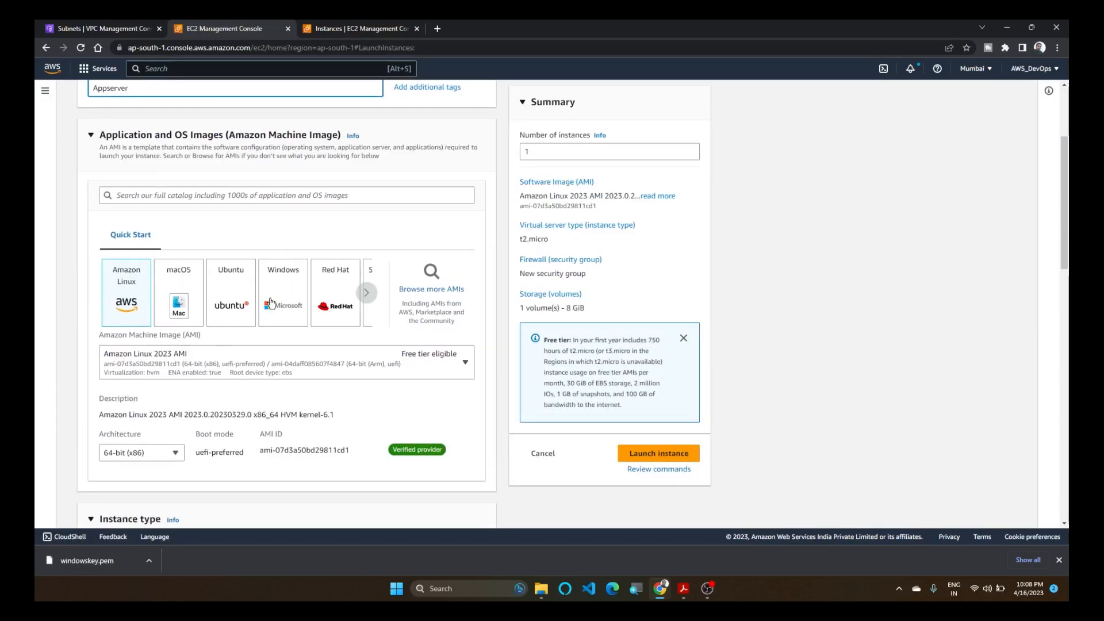
pyautogui.click(277, 294)
# Select the existing windowskey key pair for the Appserver instance.
pyautogui.scroll(-5, 258, 362)
pyautogui.scroll(-2, 258, 362)
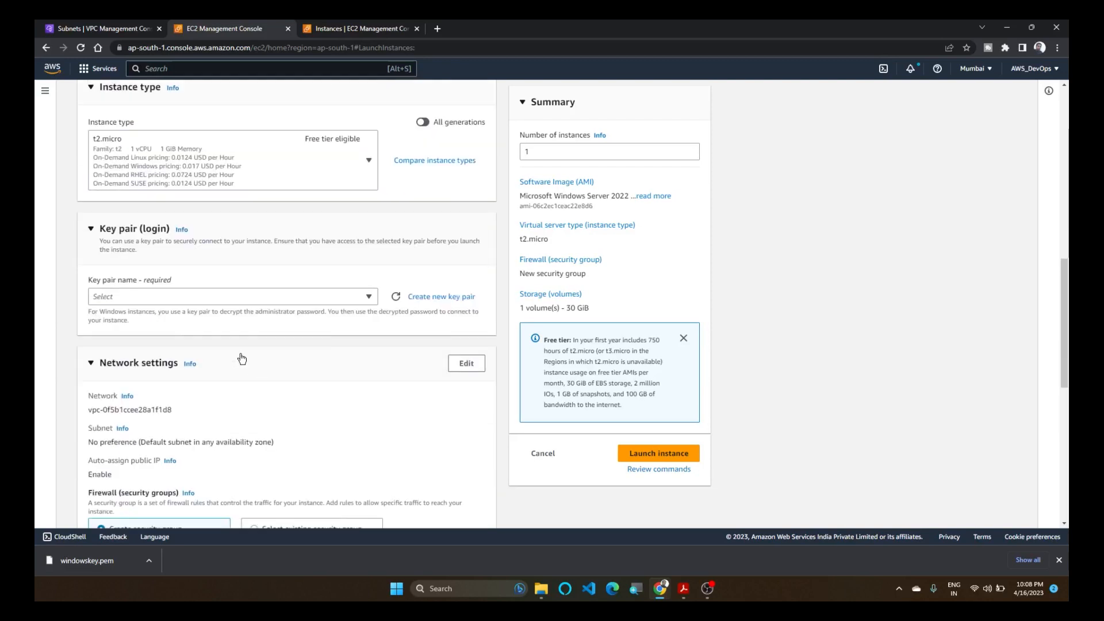
pyautogui.click(279, 296)
pyautogui.click(245, 424)
# Edit the Appserver's network settings to place it in my-vpc on Private_subnet.
pyautogui.scroll(-3, 276, 386)
pyautogui.click(466, 202)
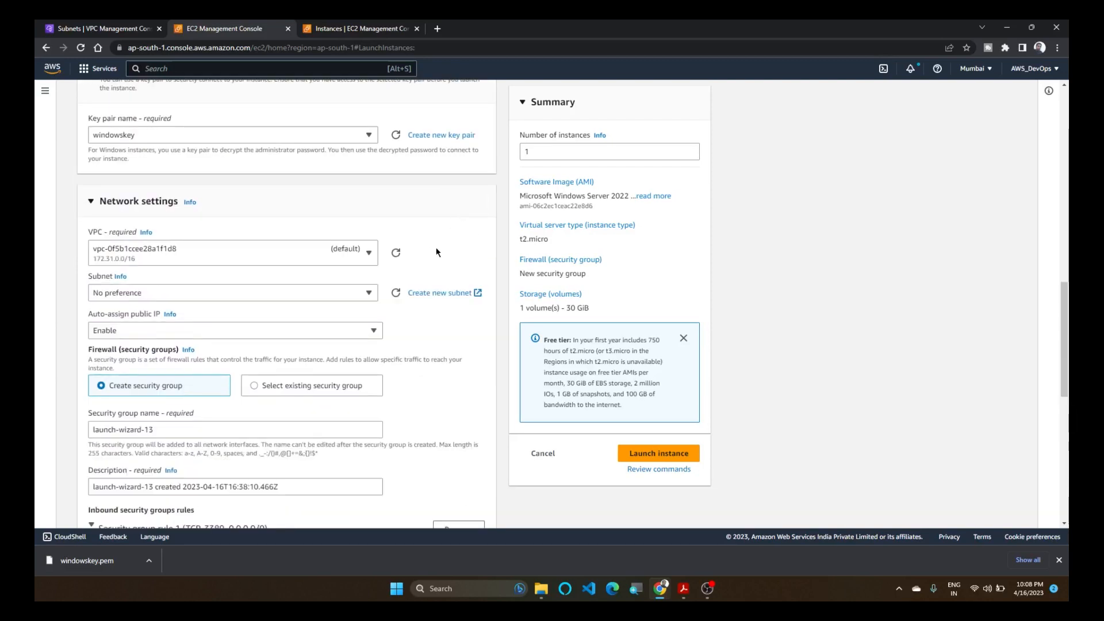
pyautogui.click(252, 254)
pyautogui.click(247, 294)
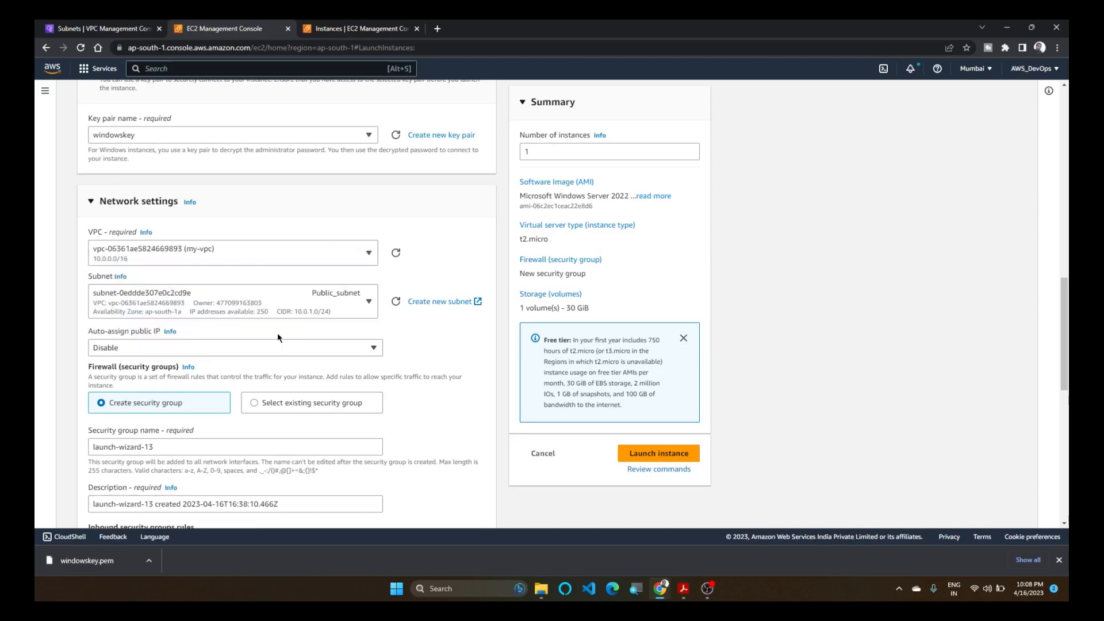
pyautogui.click(291, 300)
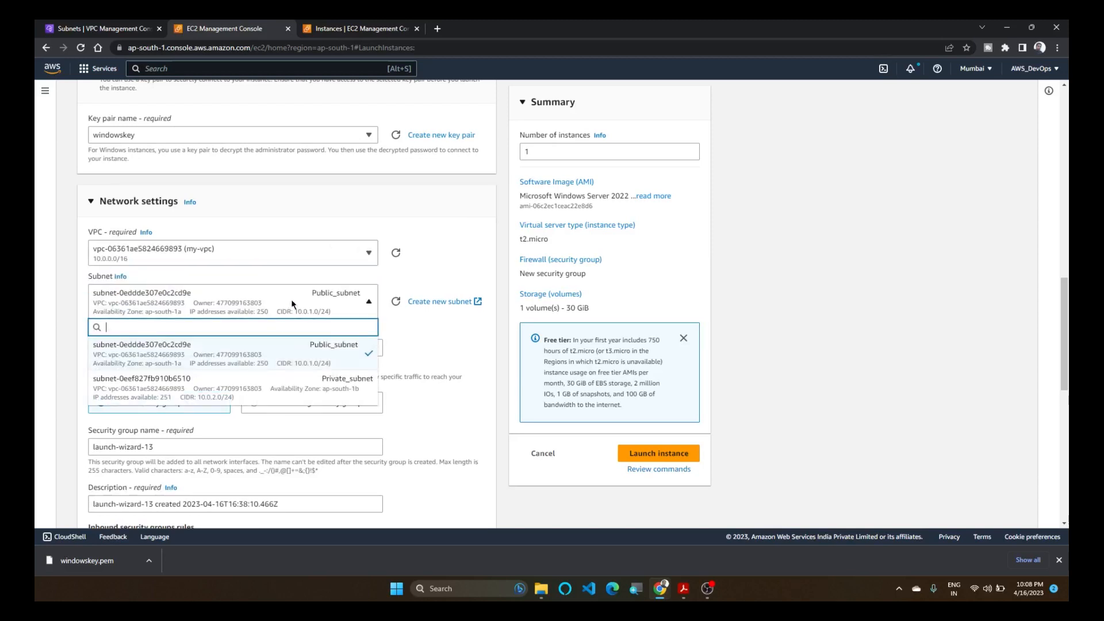
pyautogui.click(319, 395)
# Remove the default RDP inbound rule and add a new Custom TCP security group rule in its place.
pyautogui.scroll(-2, 313, 405)
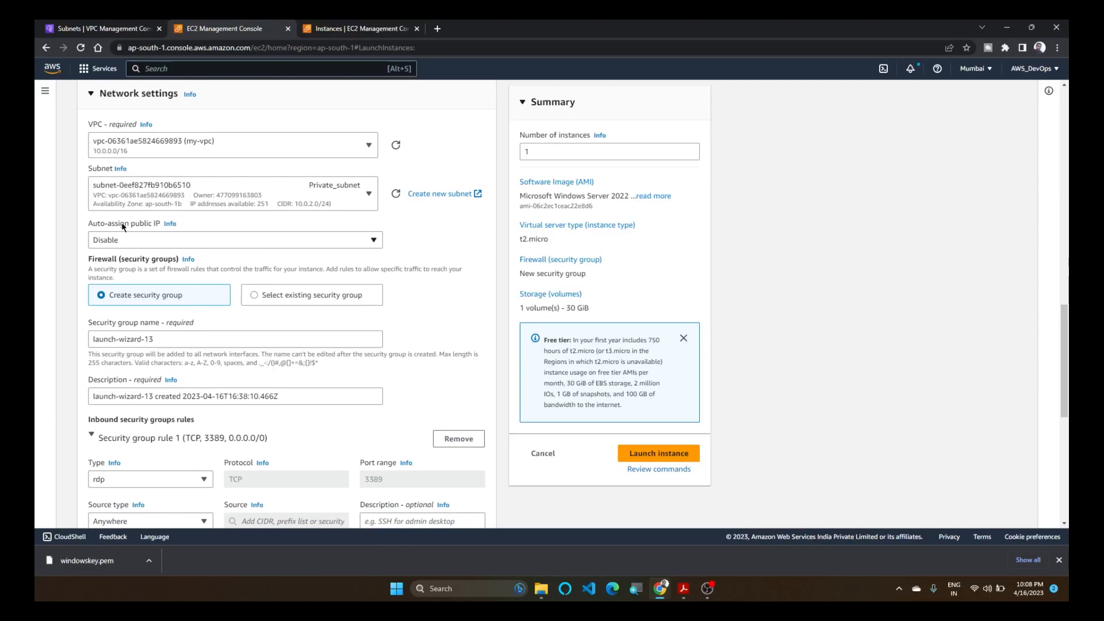
pyautogui.scroll(-2, 237, 336)
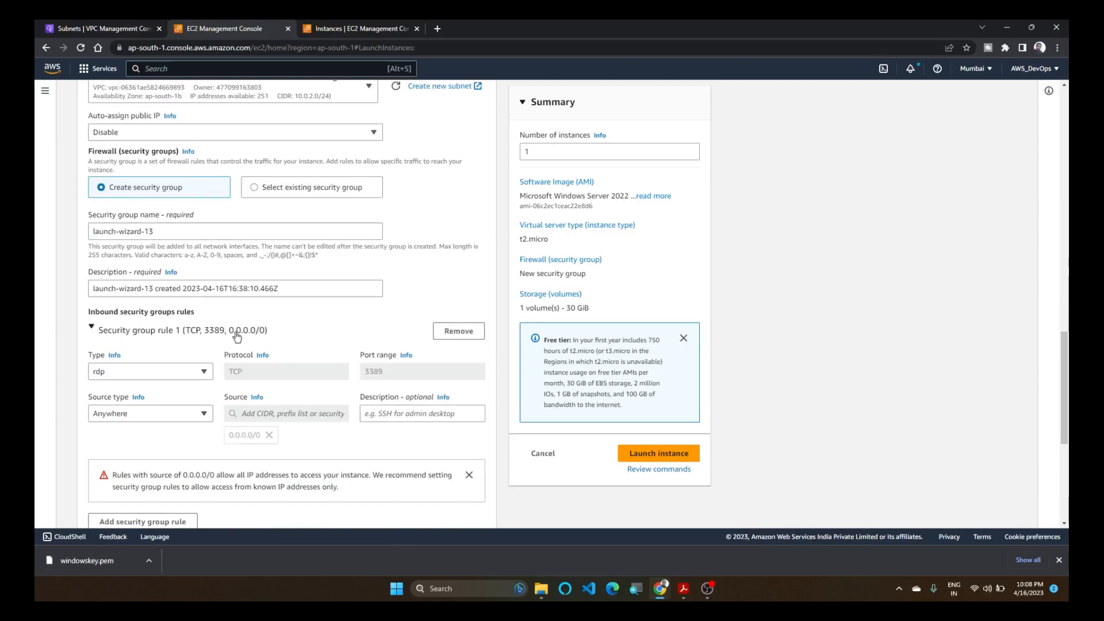
pyautogui.scroll(-2, 197, 318)
pyautogui.click(196, 313)
pyautogui.click(185, 340)
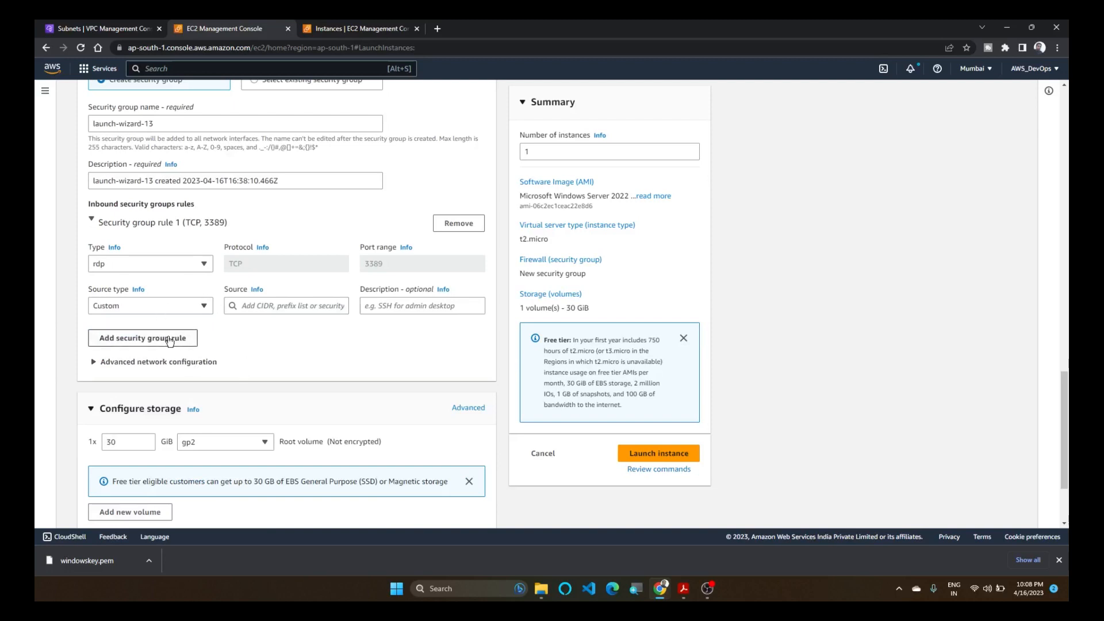
pyautogui.click(454, 224)
pyautogui.click(144, 251)
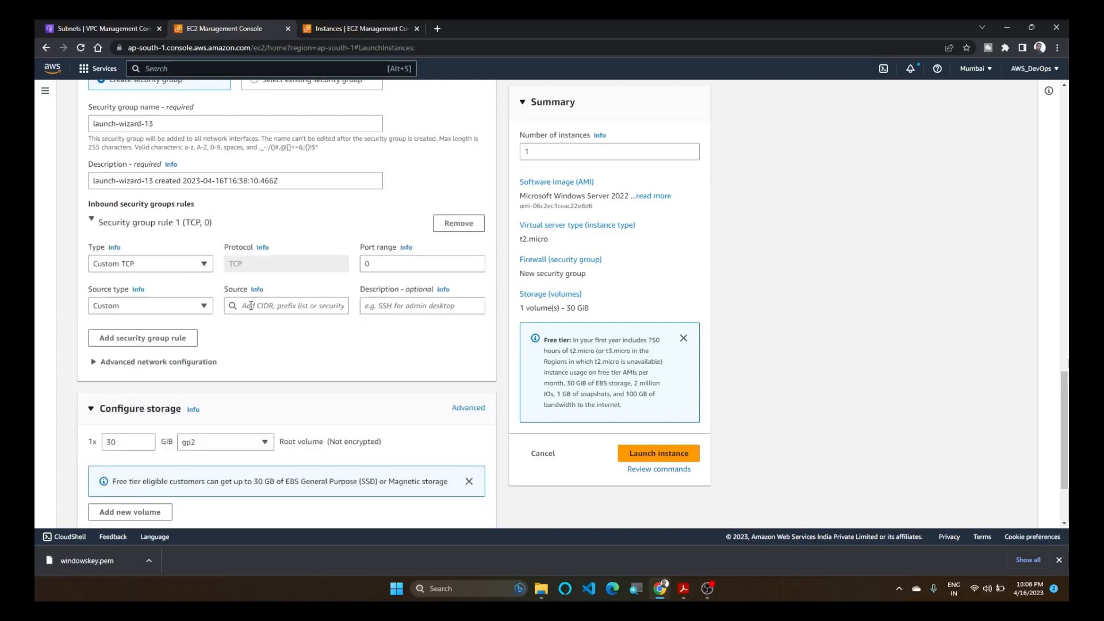
# Copy the running Webserver's security group ID and set sg-078315759facf17d2 as the custom source of the Appserver's inbound rule.
pyautogui.click(203, 305)
pyautogui.click(178, 345)
pyautogui.click(300, 306)
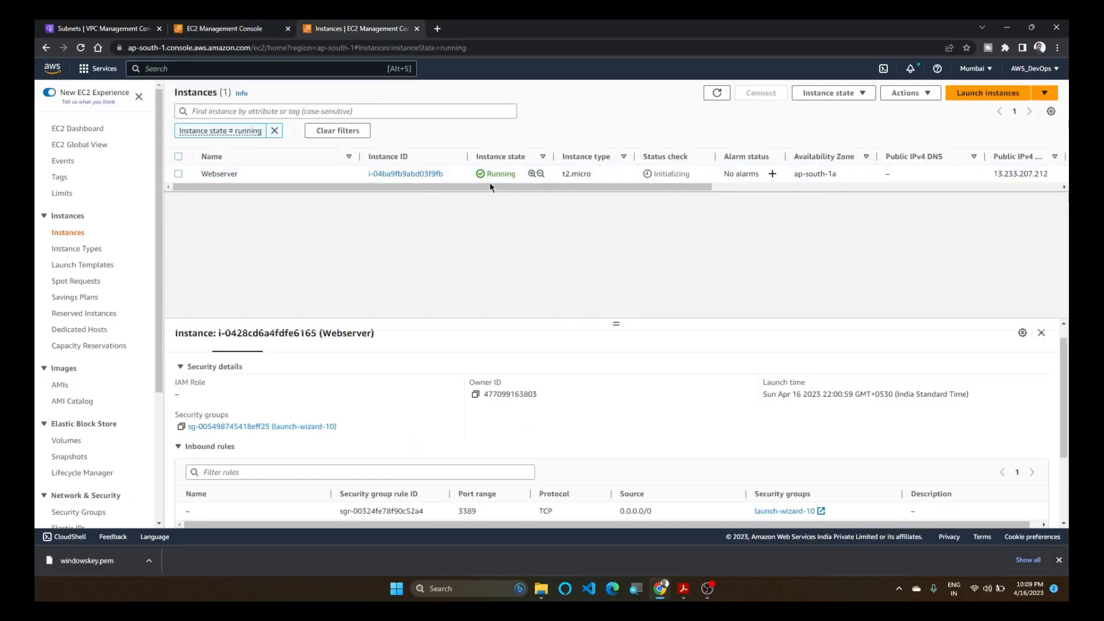
pyautogui.click(178, 174)
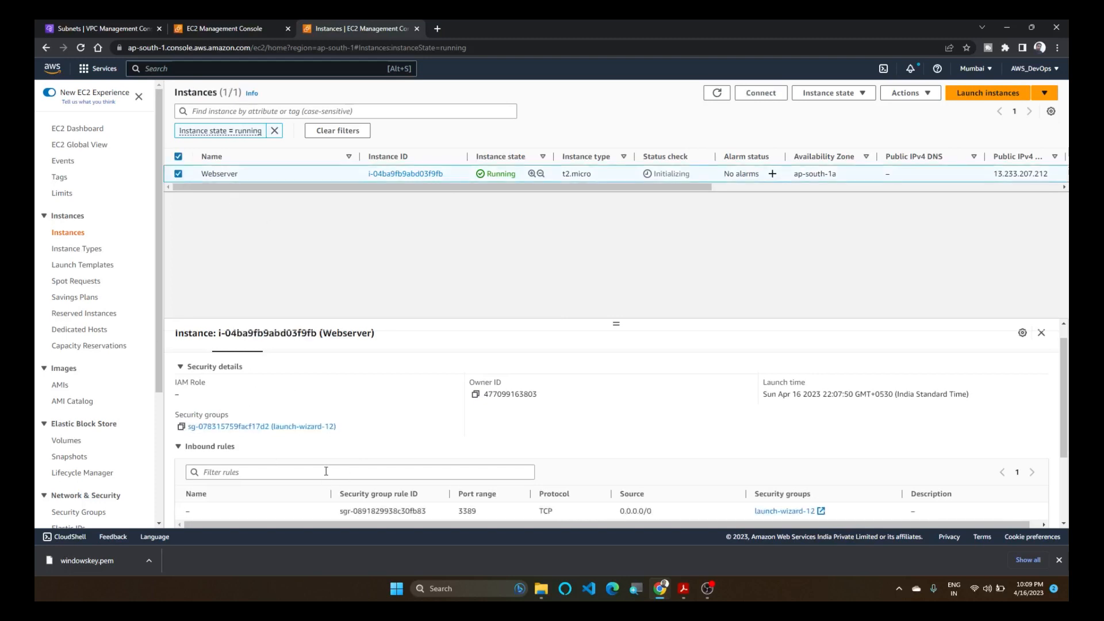
pyautogui.click(181, 444)
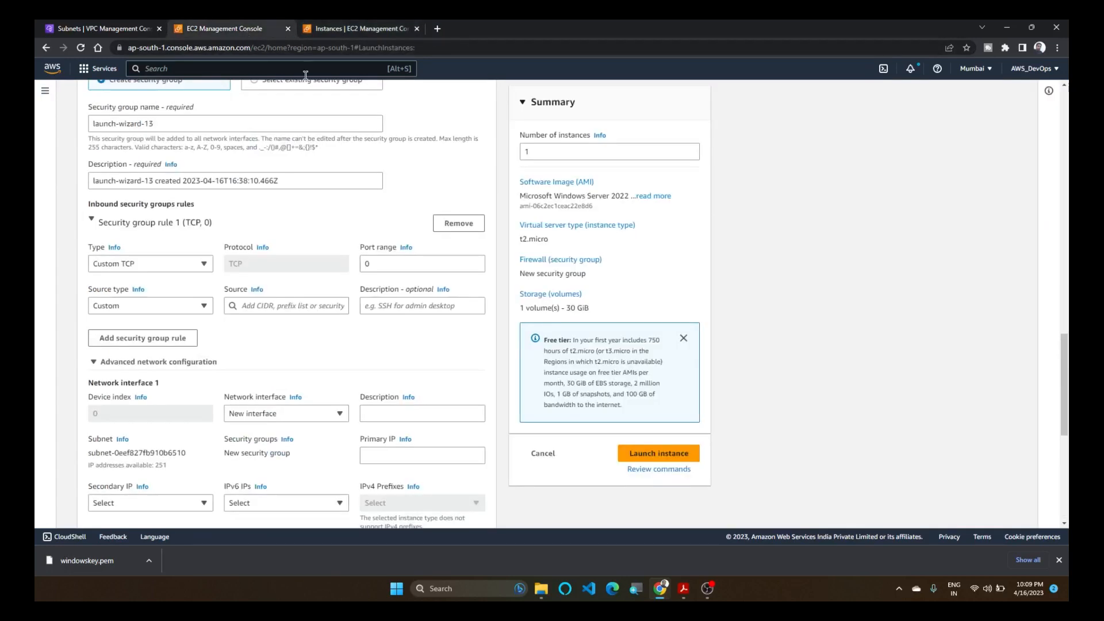
pyautogui.click(289, 305)
pyautogui.hotkey('ctrl', 'v')
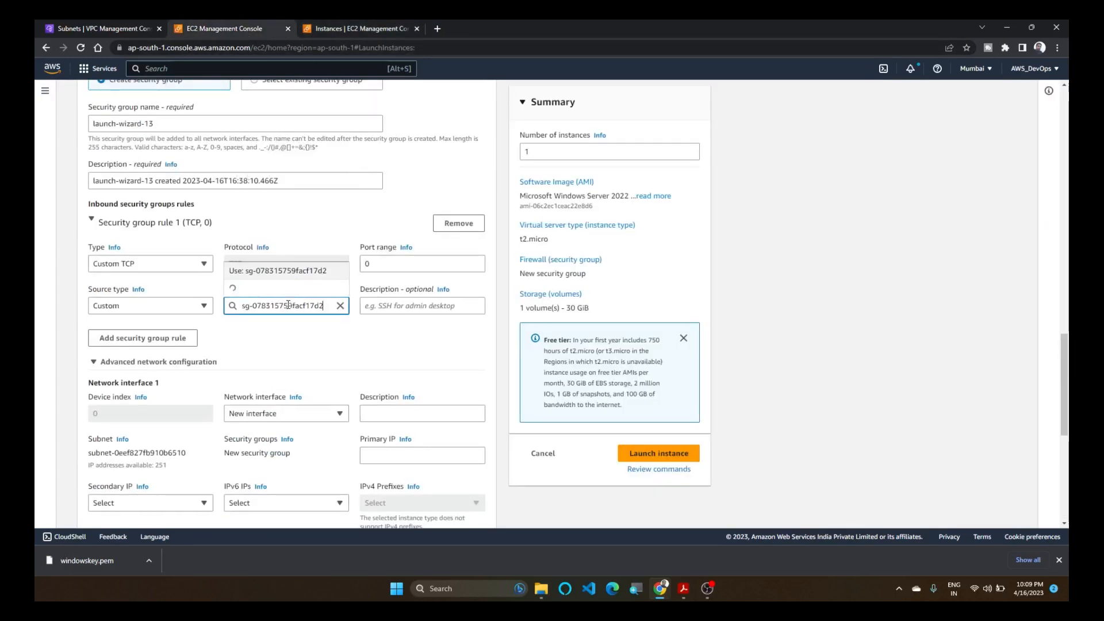
pyautogui.press('Return')
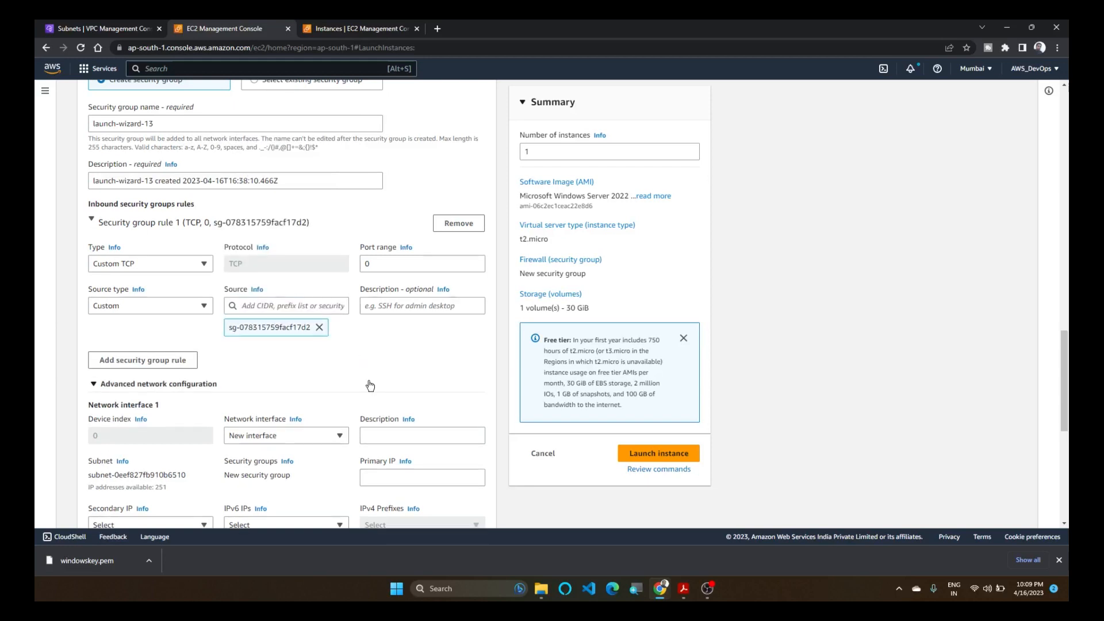
# Launch the Appserver instance and refresh the list of running instances.
pyautogui.scroll(-6, 359, 386)
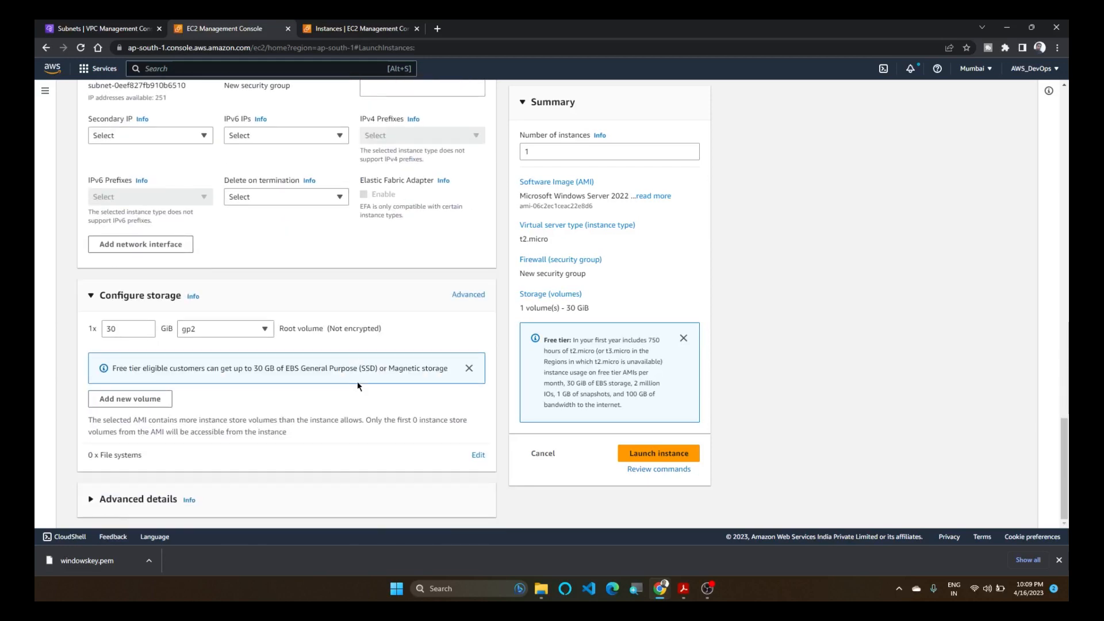
pyautogui.click(659, 453)
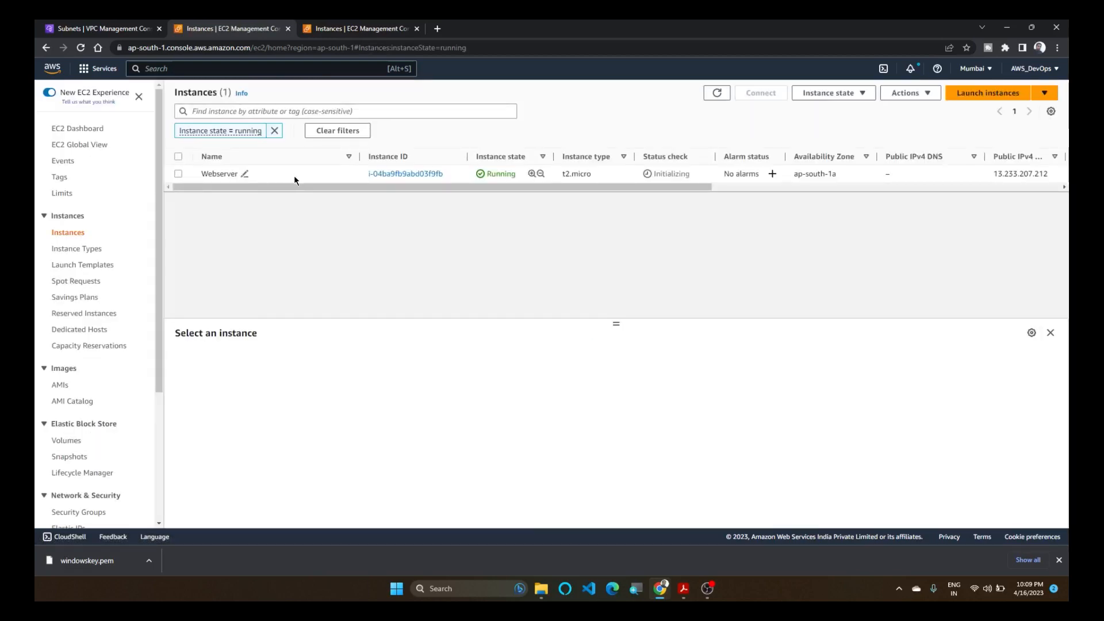
pyautogui.click(717, 94)
pyautogui.click(708, 94)
pyautogui.click(712, 95)
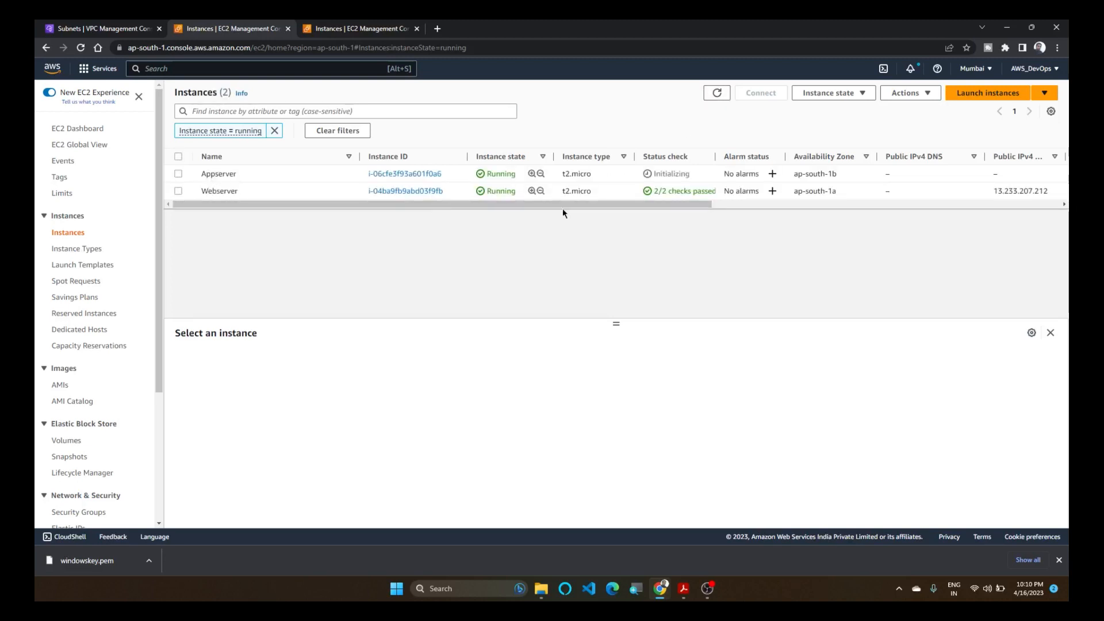
# Open the RDP client connection details of the Webserver instance and start the Remote Desktop Connection app.
pyautogui.click(178, 191)
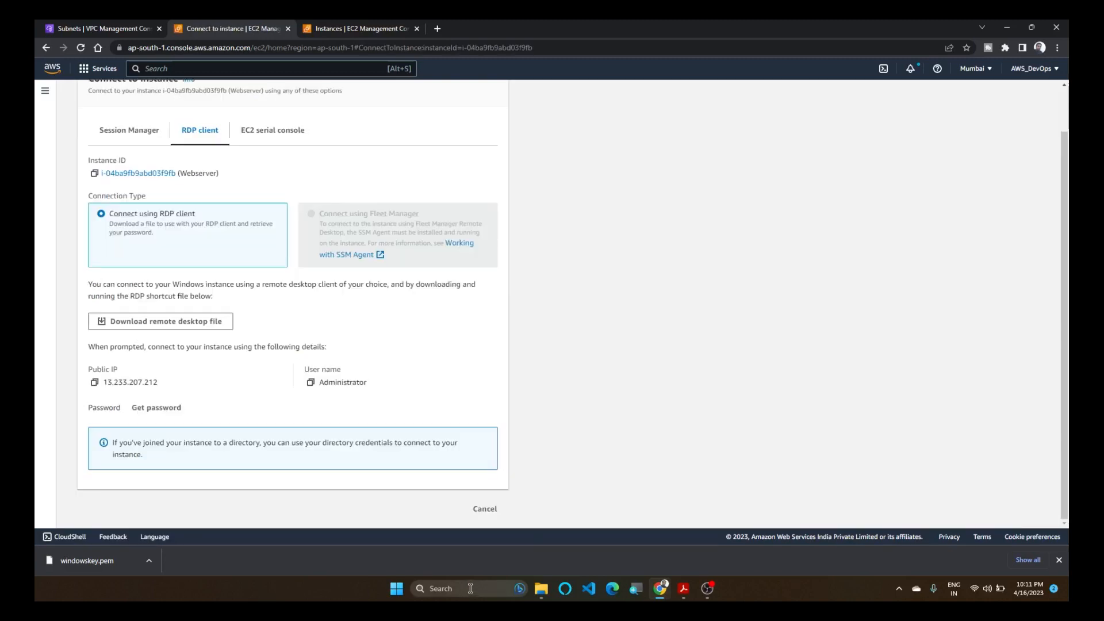
pyautogui.click(470, 589)
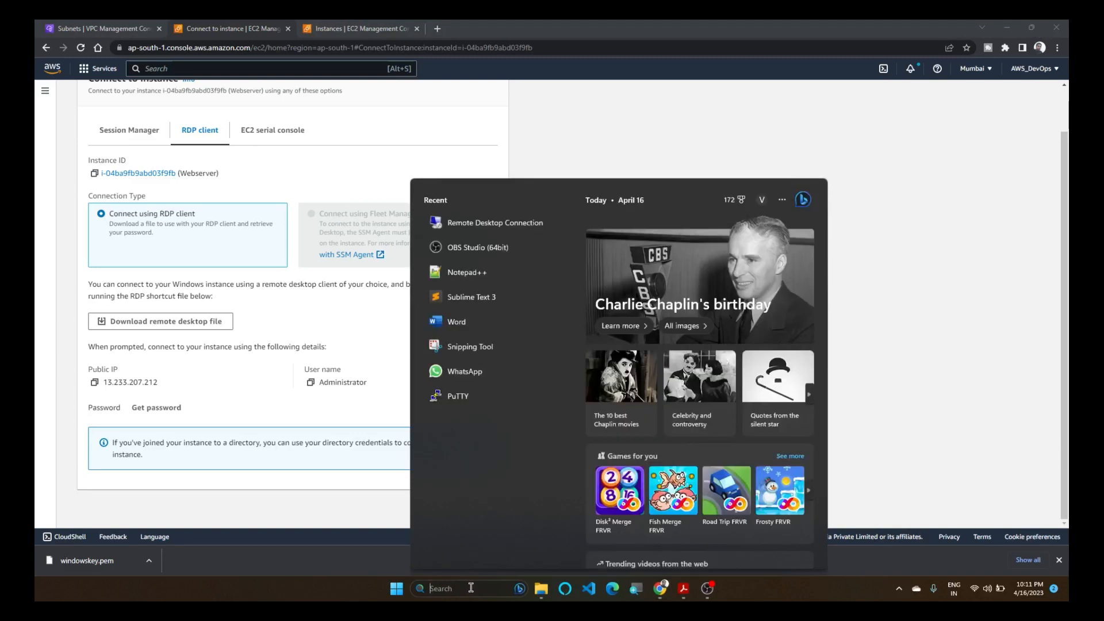
pyautogui.write('rd')
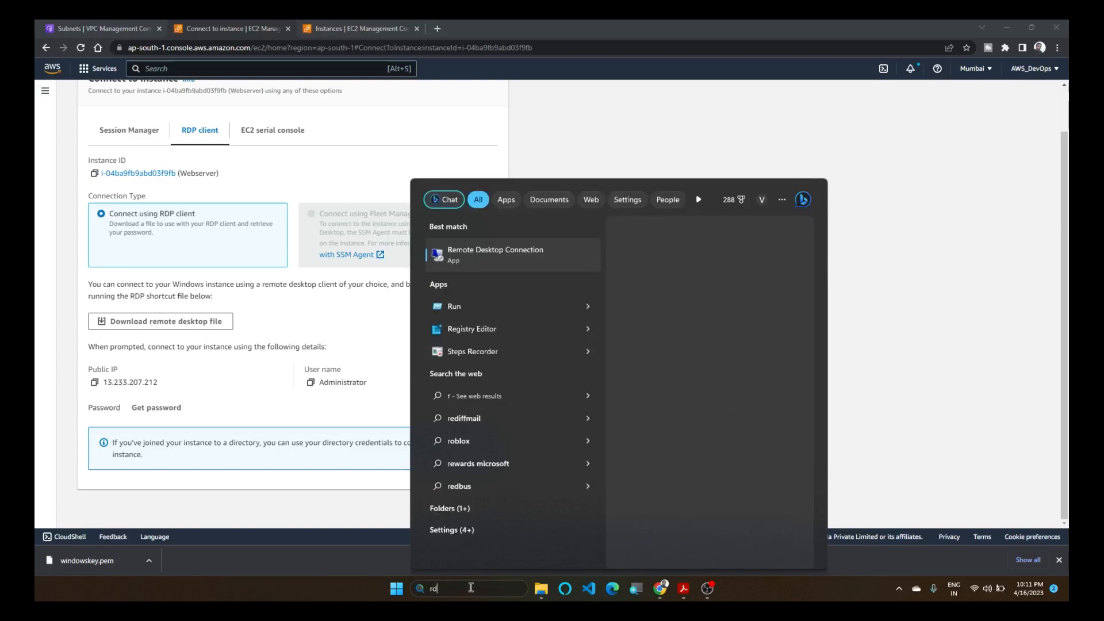
pyautogui.write('p')
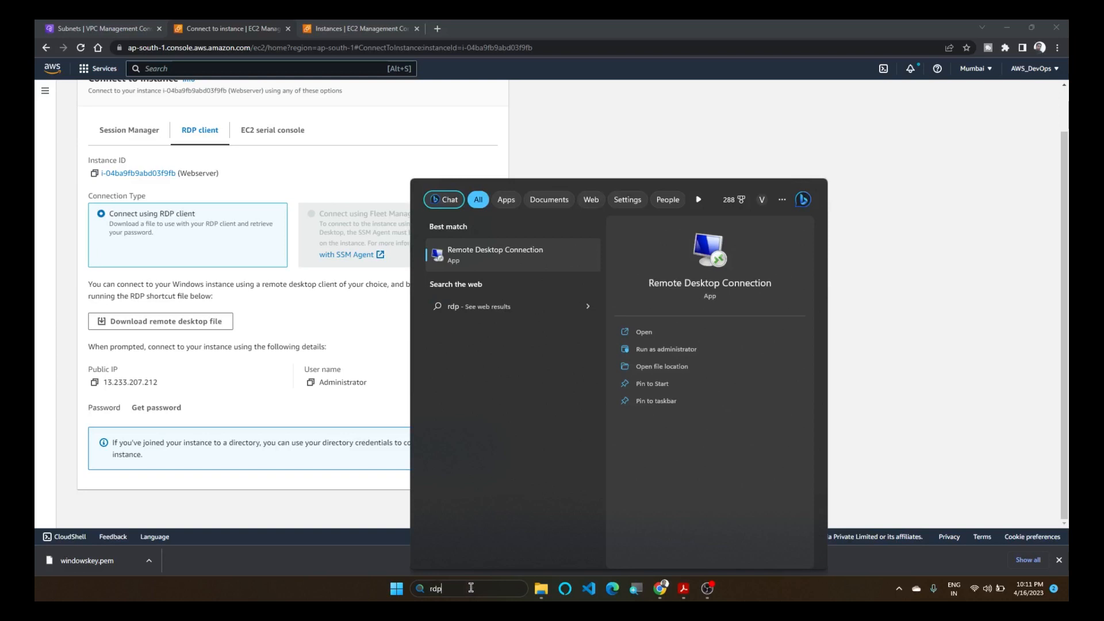
pyautogui.press('Return')
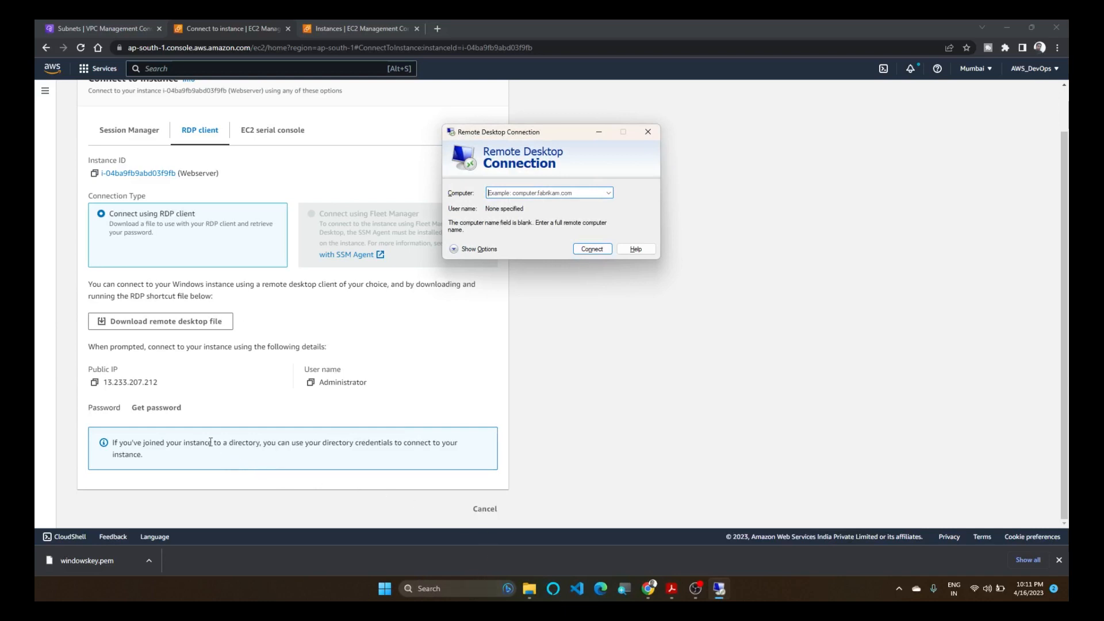
# Copy the Webserver's public IP and start a Remote Desktop connection to 13.233.207.212.
pyautogui.click(96, 383)
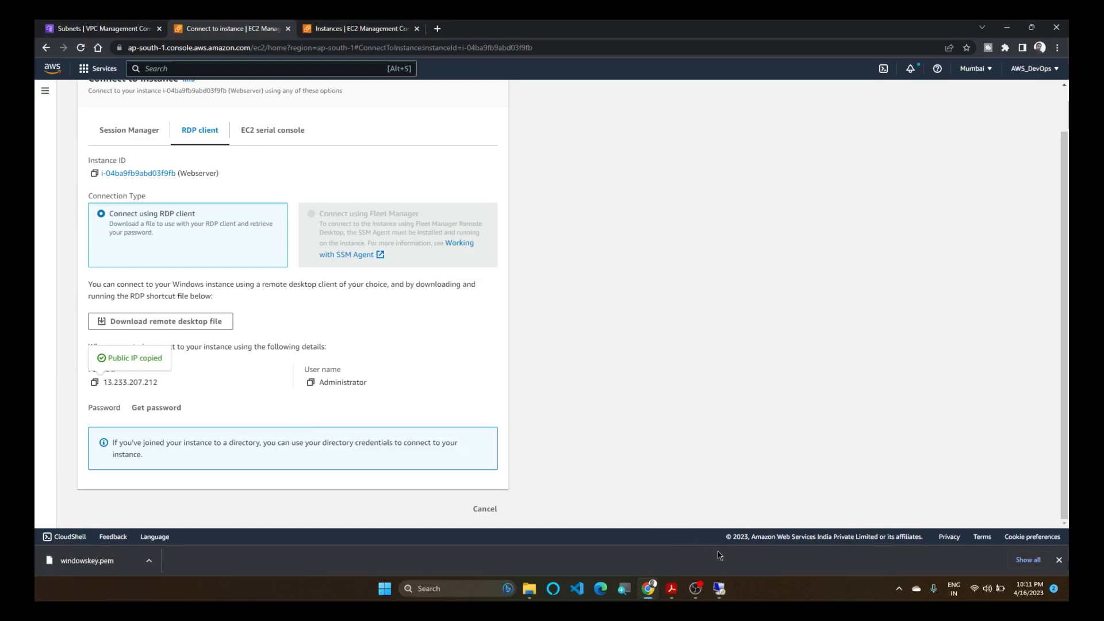
pyautogui.click(733, 595)
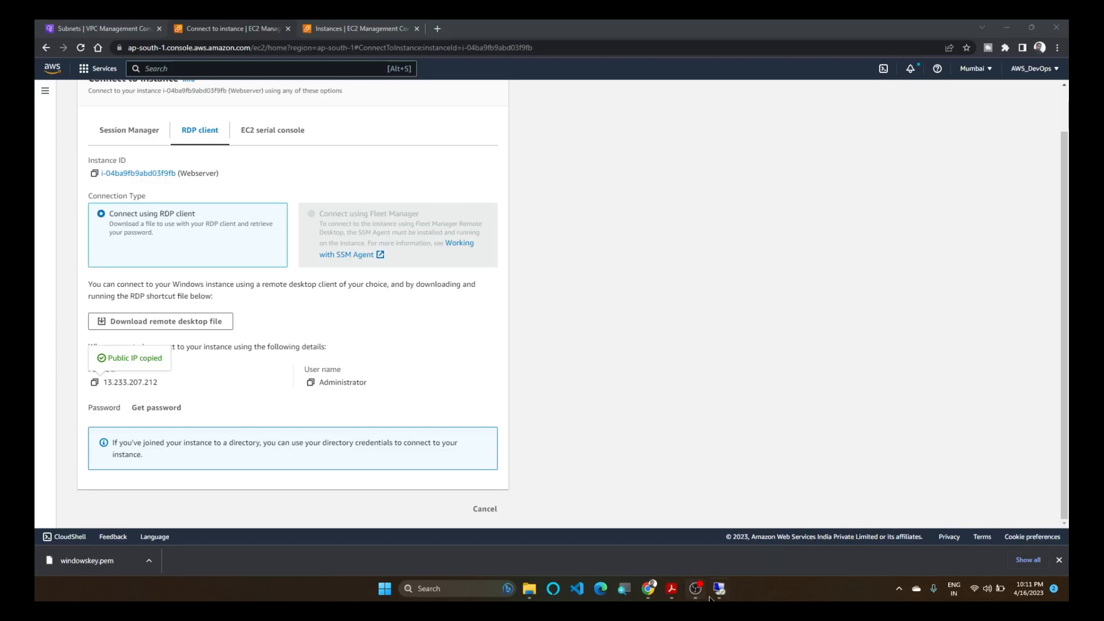
pyautogui.click(714, 596)
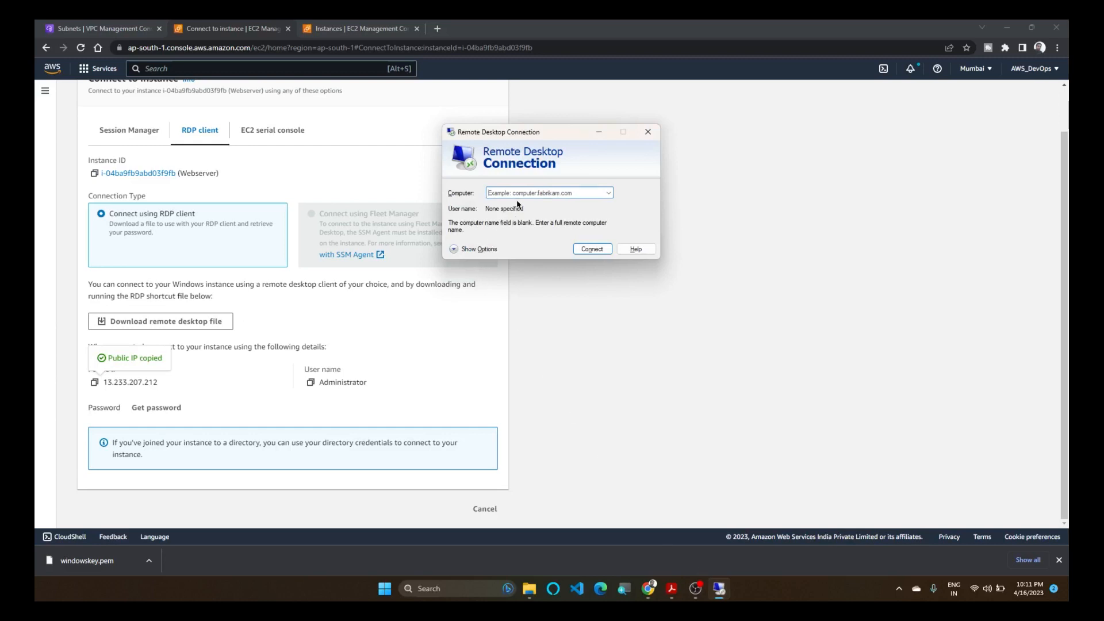
pyautogui.hotkey('ctrl', 'v')
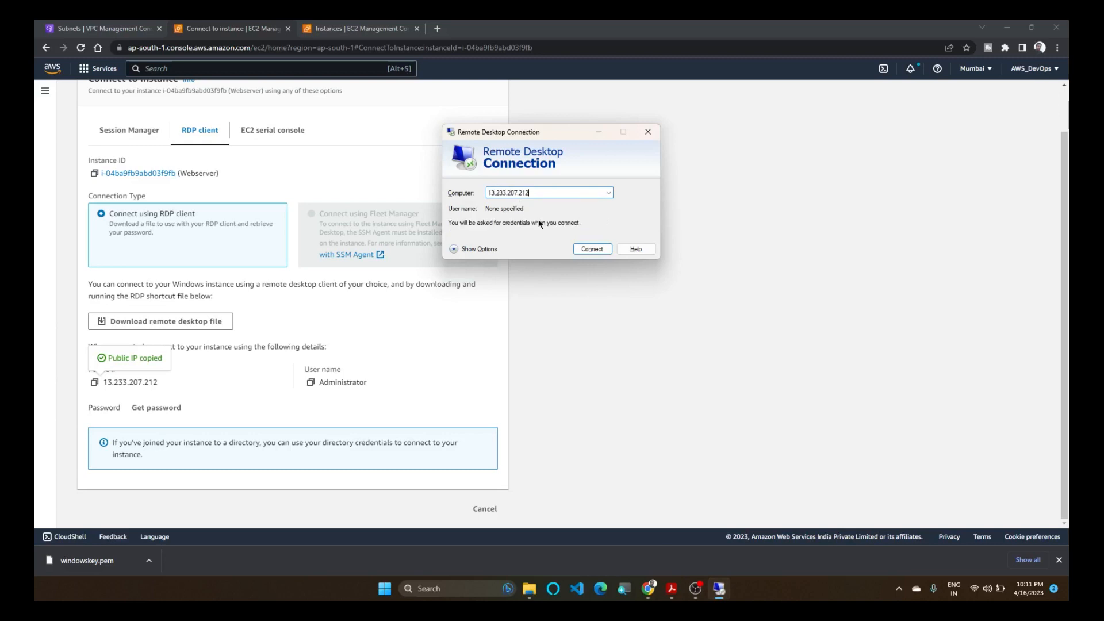
pyautogui.click(588, 249)
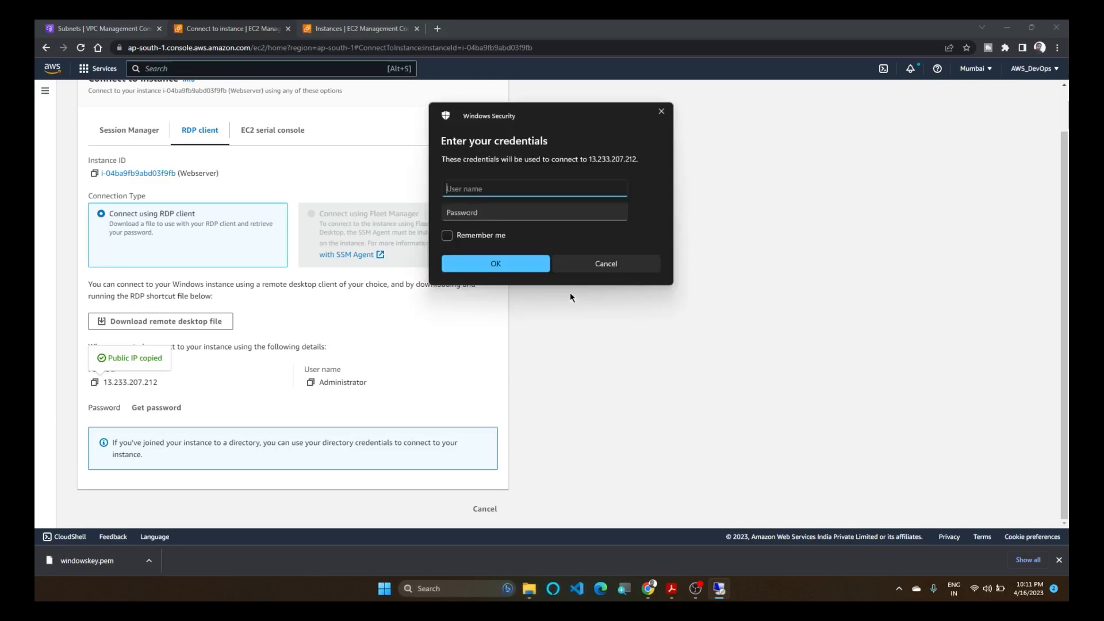
# Copy the Administrator user name from the connection details and enter it in the Windows Security credentials prompt.
pyautogui.click(311, 383)
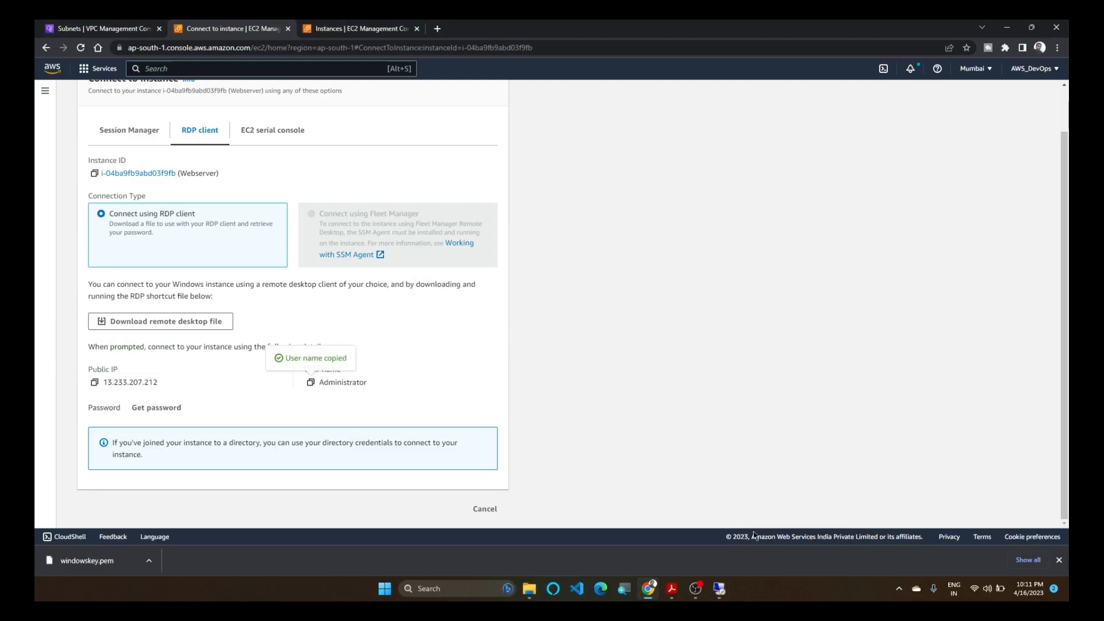
pyautogui.click(720, 589)
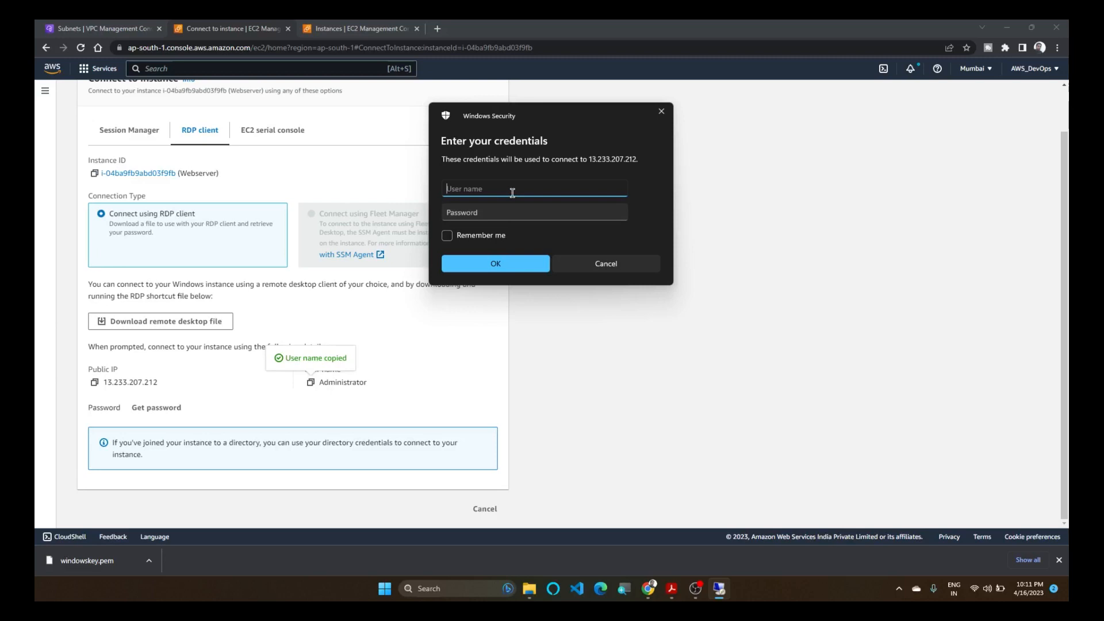
pyautogui.hotkey('ctrl', 'v')
pyautogui.click(485, 364)
# Decrypt the Webserver's Windows administrator password by uploading the private key file windowskey.pem.
pyautogui.click(161, 408)
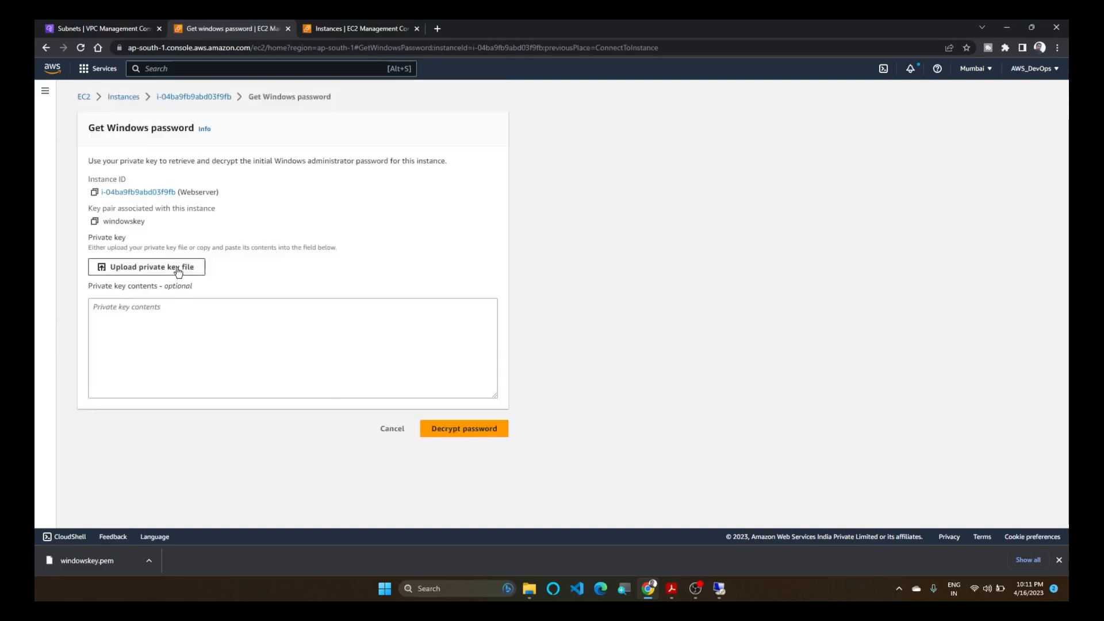
pyautogui.click(177, 272)
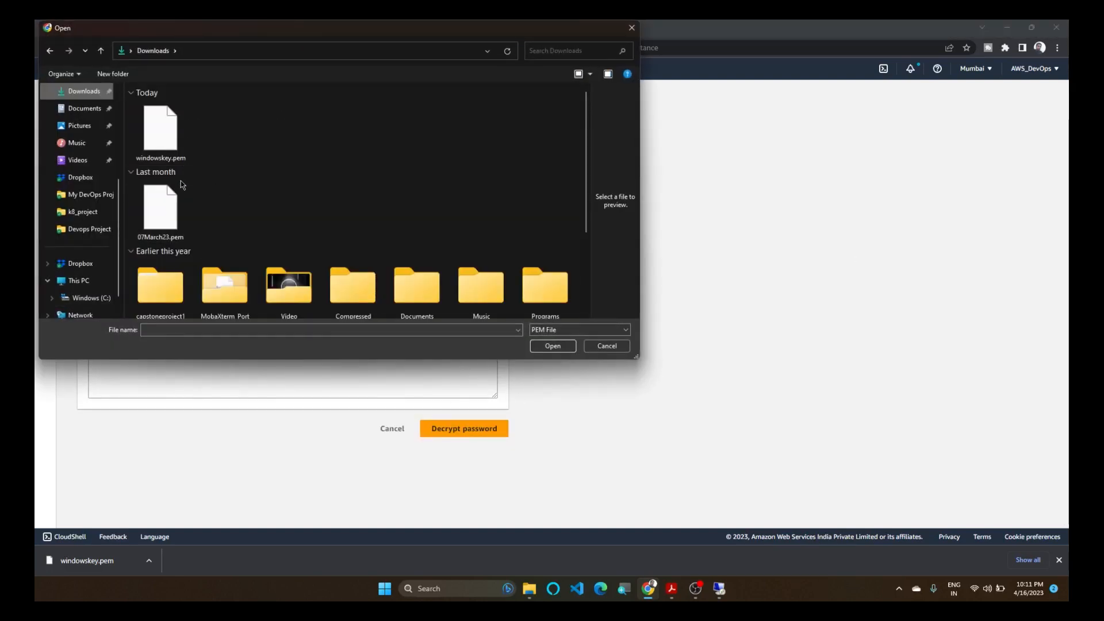
pyautogui.click(163, 136)
pyautogui.click(553, 346)
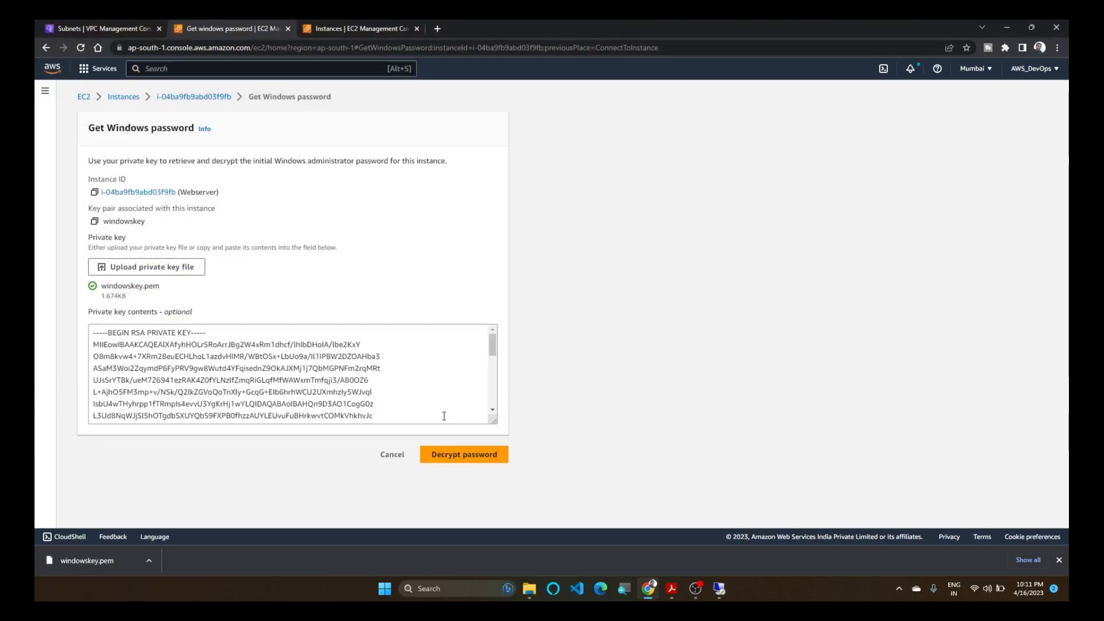
pyautogui.click(454, 455)
pyautogui.scroll(-1, 347, 365)
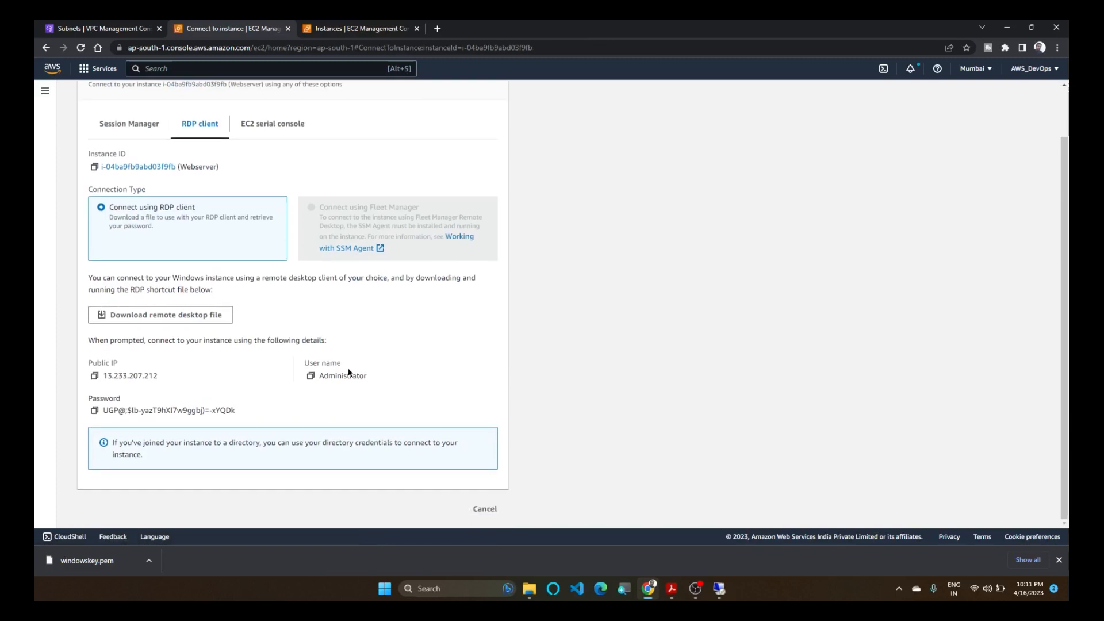
# Copy the decrypted password into the credentials prompt's password field and sign in to the Webserver, accepting the connection.
pyautogui.click(94, 410)
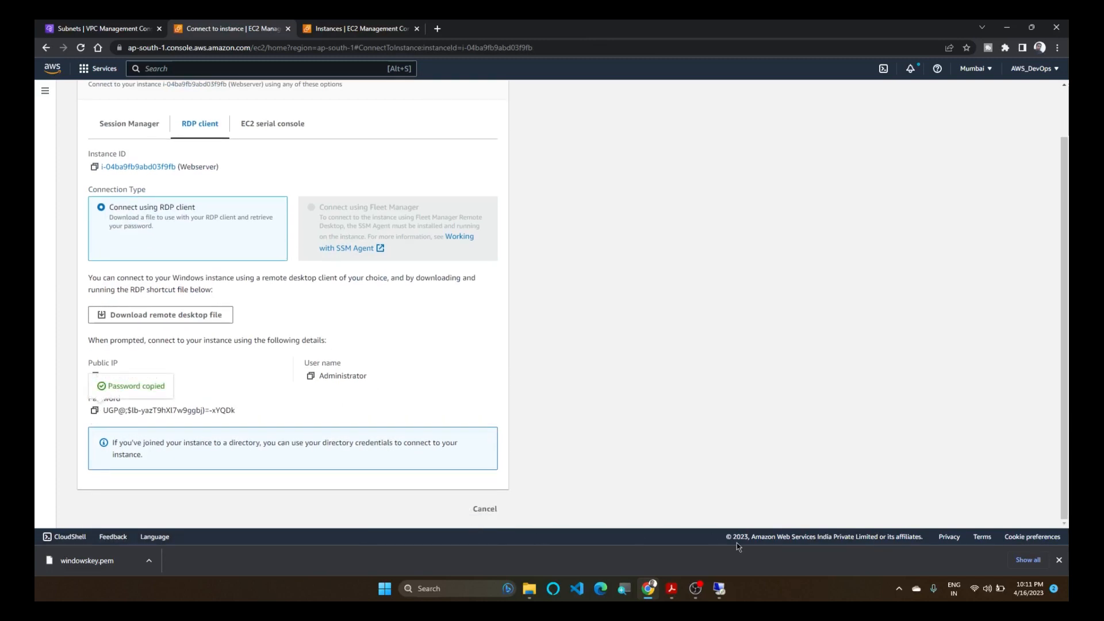
pyautogui.hotkey('ctrl', 'v')
pyautogui.press('Return')
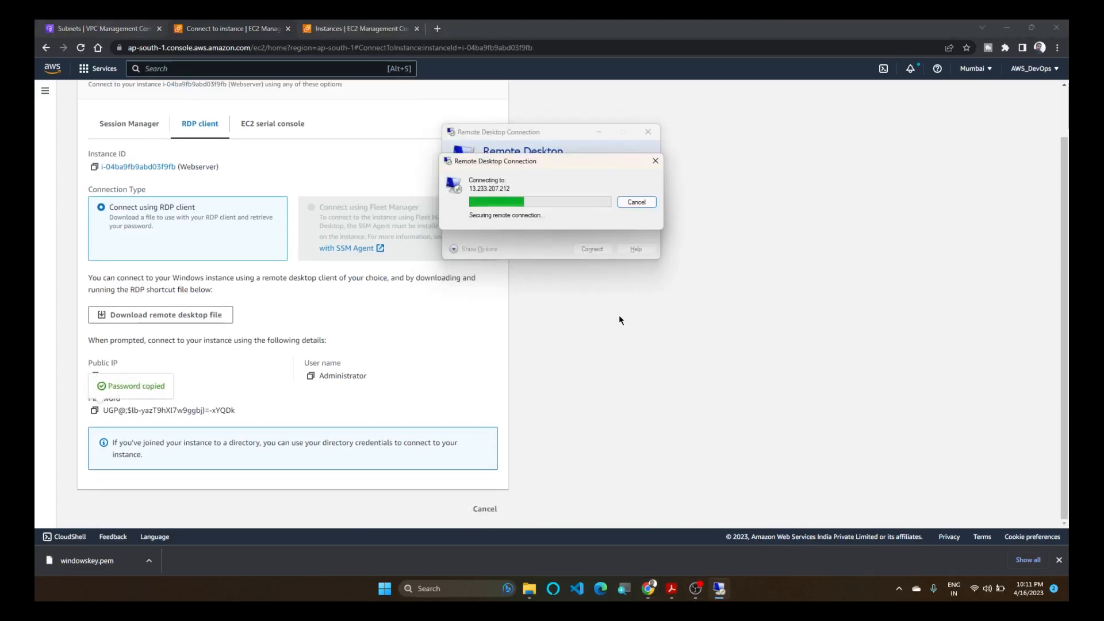
pyautogui.click(586, 287)
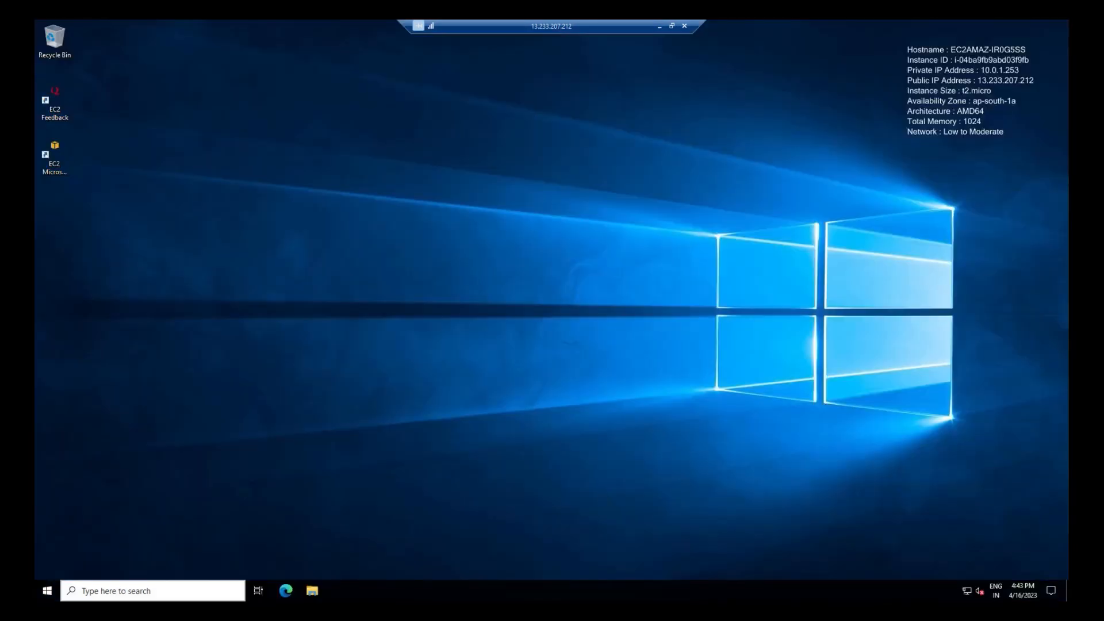
# Ping google.com from a command prompt on the Webserver, stop the ping and close the prompt.
pyautogui.click(164, 592)
pyautogui.press('super+r')
pyautogui.write('cmd')
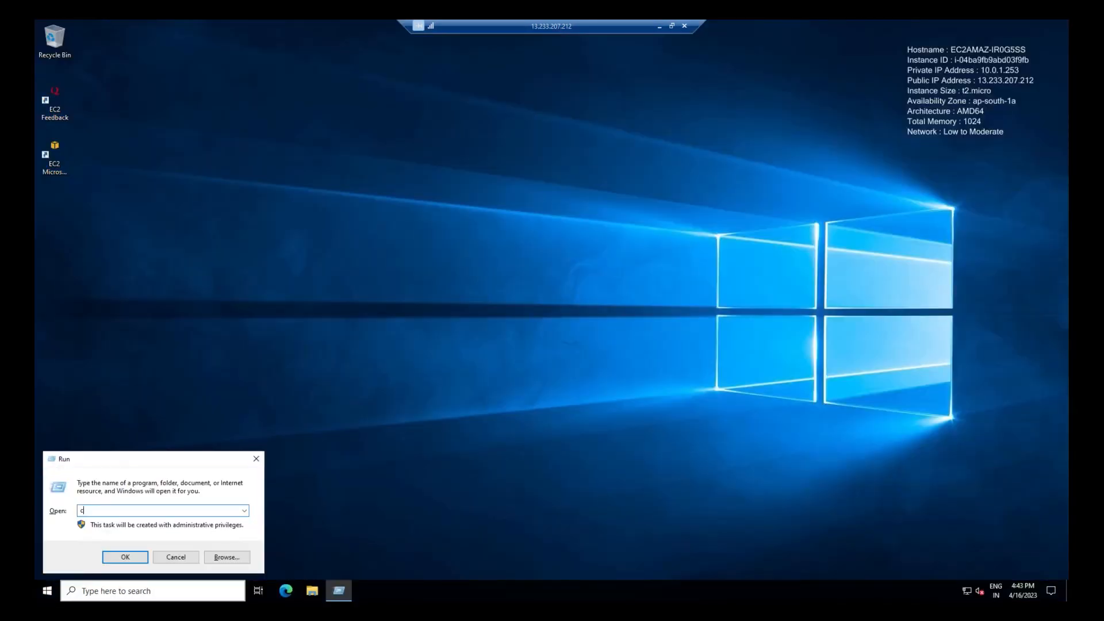
pyautogui.press('Return')
pyautogui.write('ping google.com')
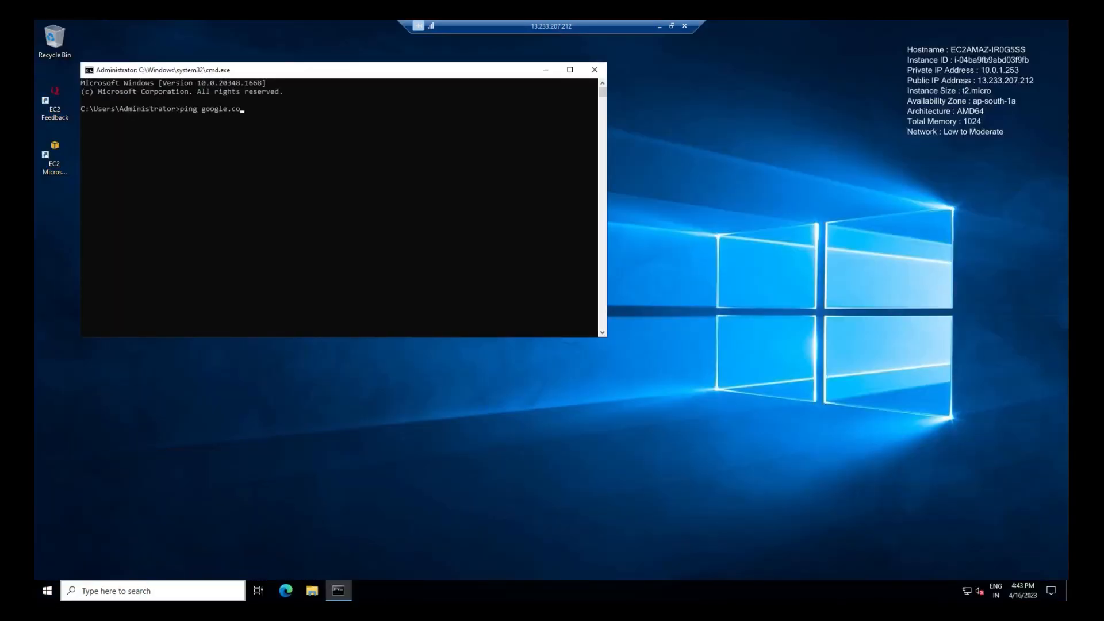
pyautogui.press('Return')
pyautogui.hotkey('ctrl', 'c')
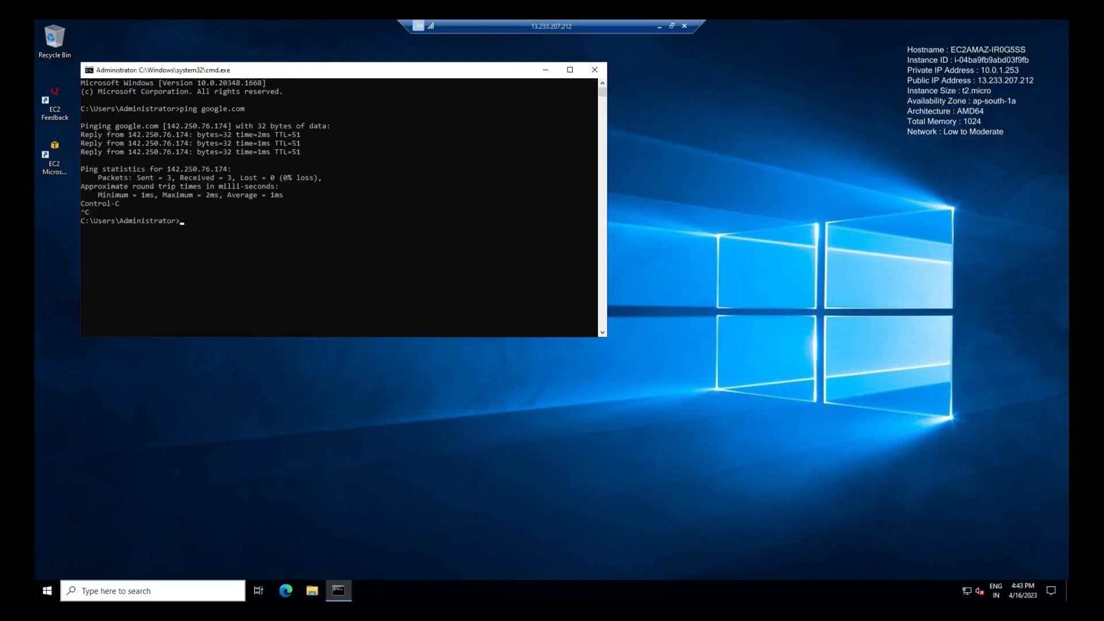
pyautogui.click(595, 70)
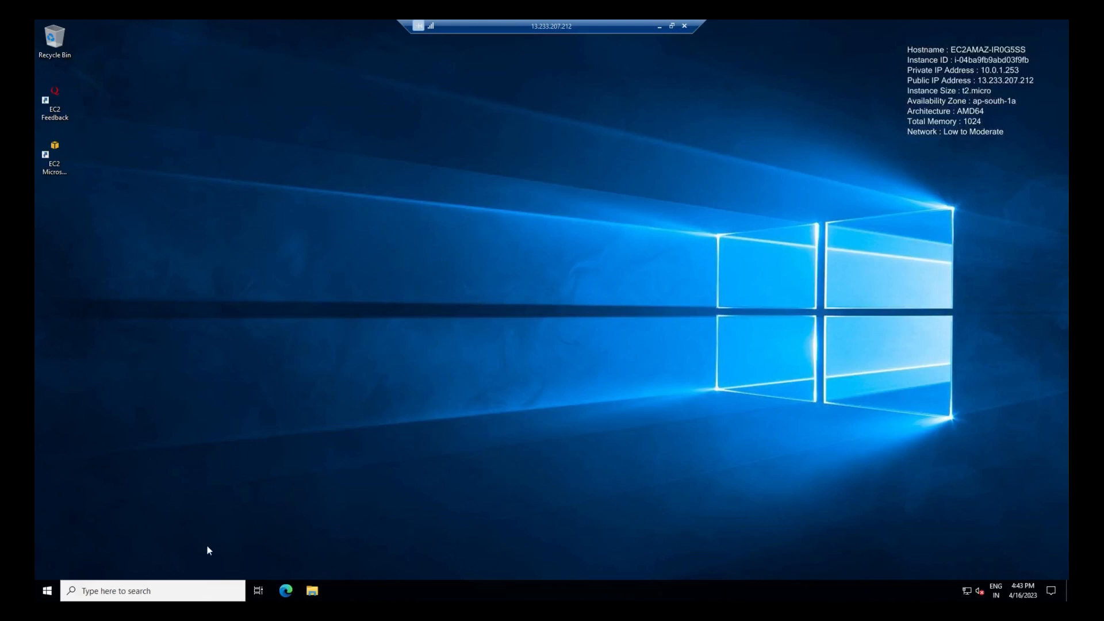
# Start Remote Desktop Connection inside the Webserver session and minimize the session window.
pyautogui.click(151, 591)
pyautogui.write('rdp')
pyautogui.press('Return')
pyautogui.click(660, 26)
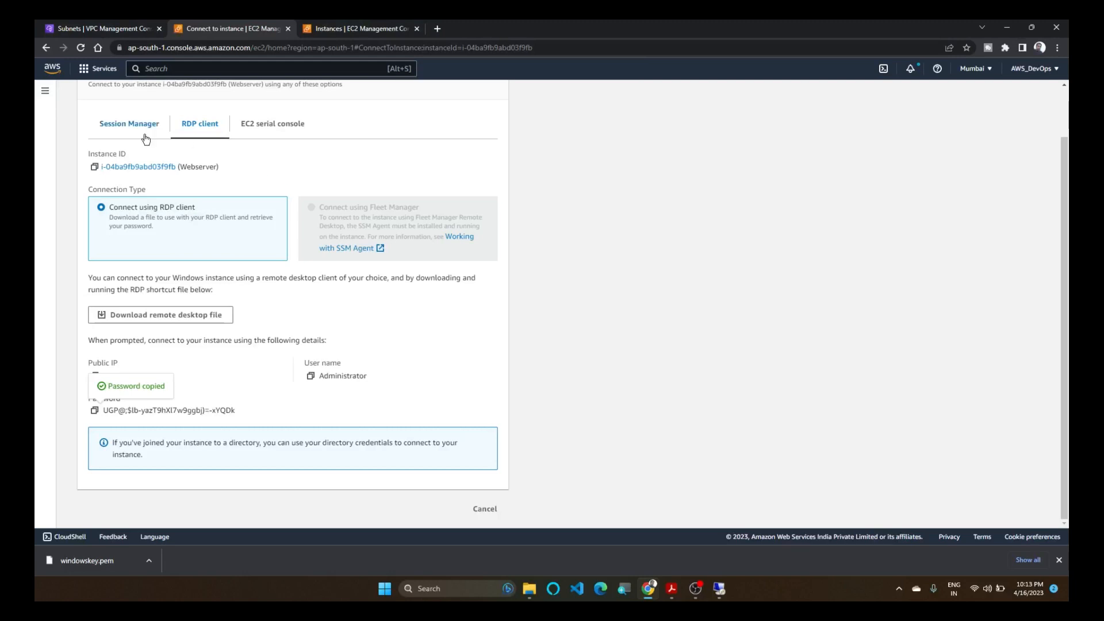
# Go back to the list of running instances and copy the Appserver's private IPv4 address.
pyautogui.click(85, 97)
pyautogui.click(241, 154)
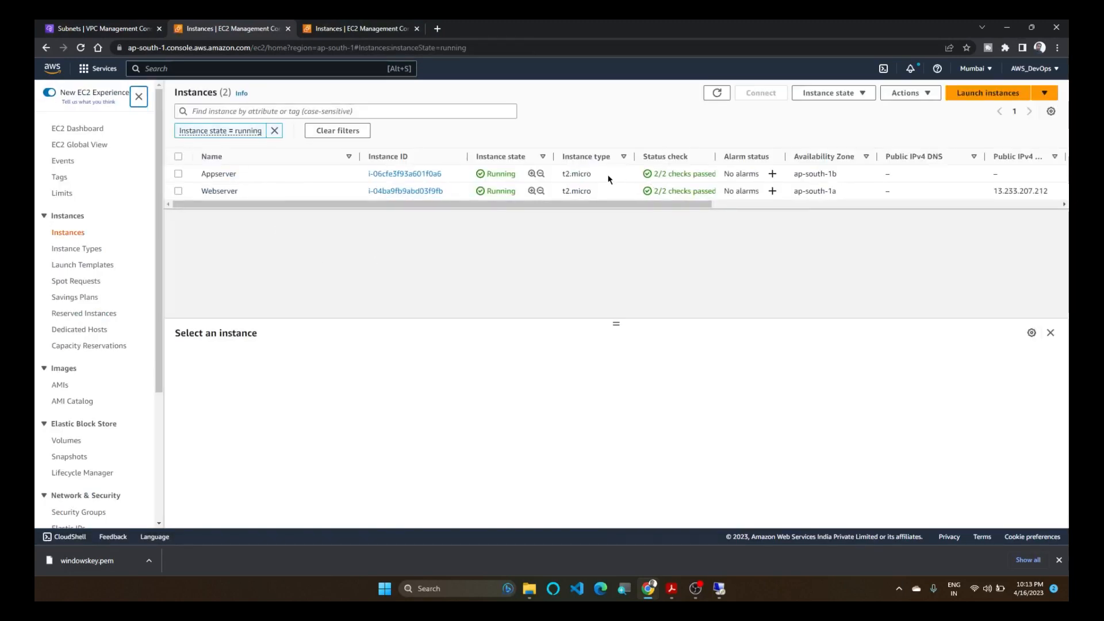
pyautogui.click(178, 174)
pyautogui.click(769, 412)
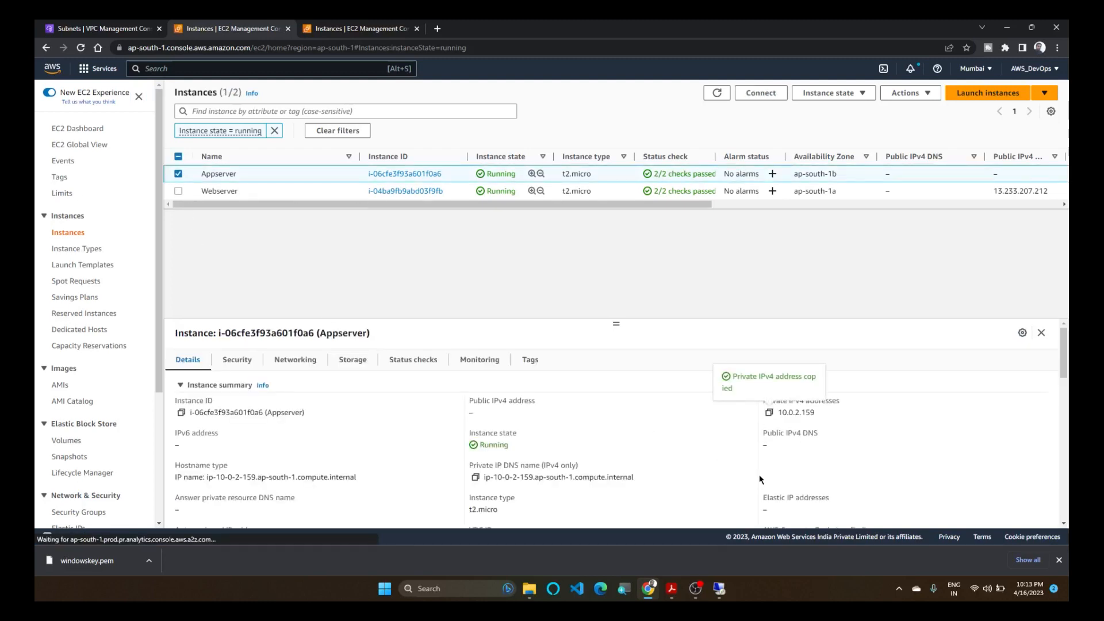
# Return to the Webserver session and start a Remote Desktop connection to the Appserver at 10.0.2.159.
pyautogui.click(727, 585)
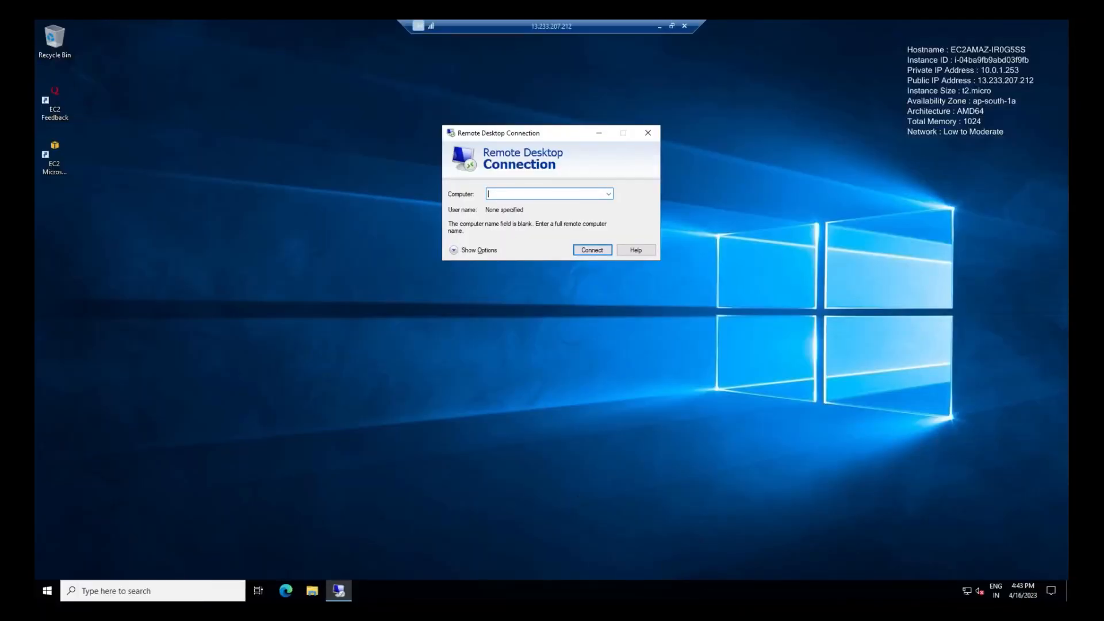
pyautogui.hotkey('ctrl', 'v')
pyautogui.click(575, 253)
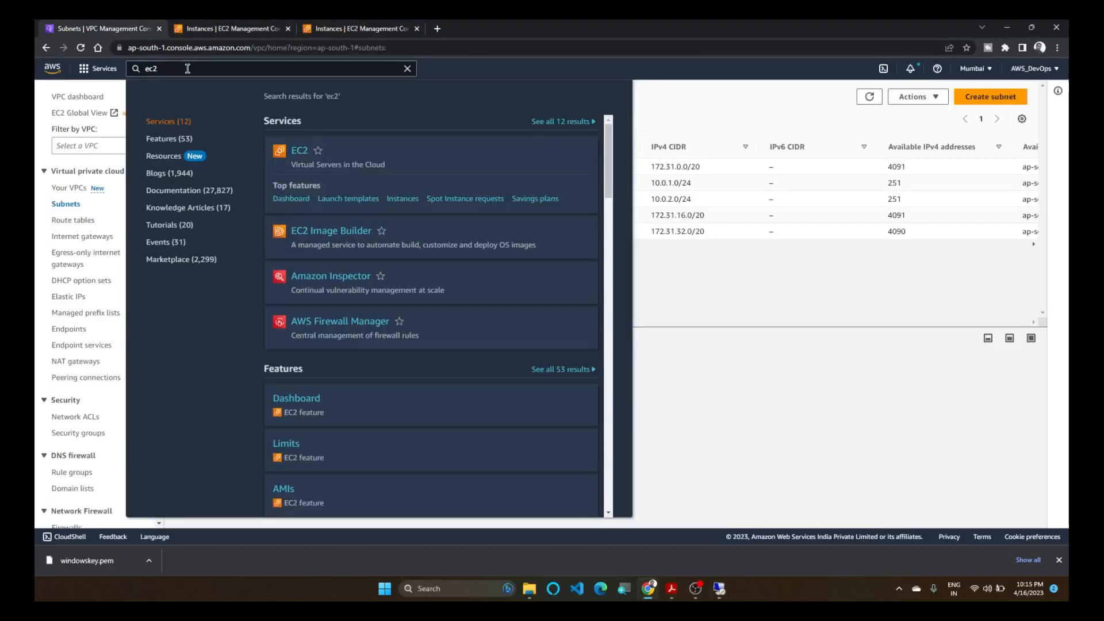
# Start creating a NAT gateway in the VPC console, named NAT-01 and placed in Public_subnet.
pyautogui.click(857, 316)
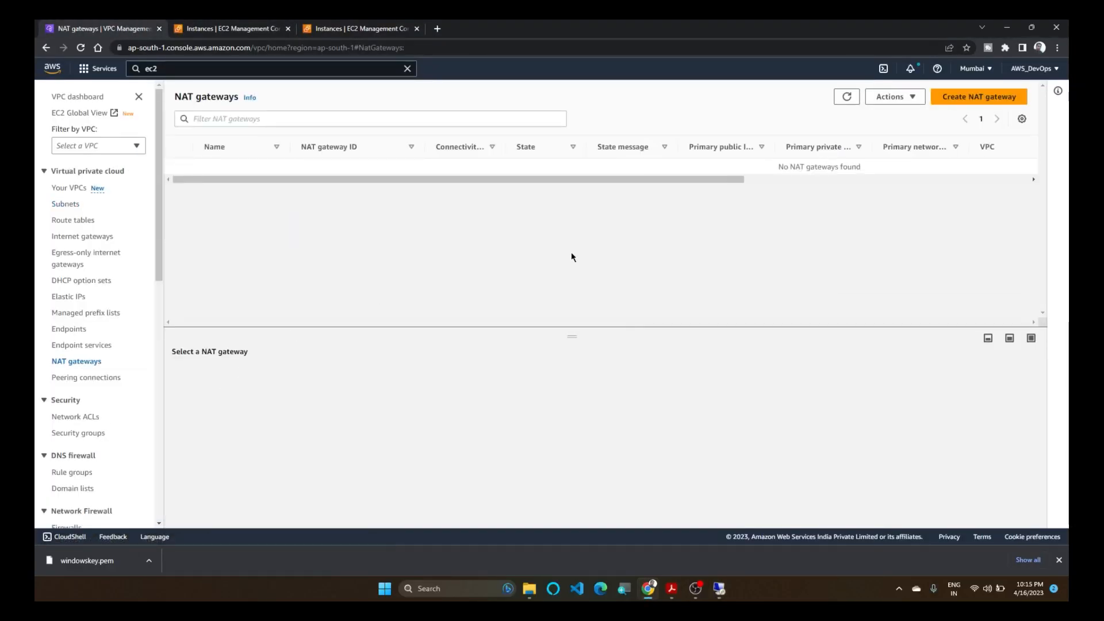
pyautogui.click(993, 97)
pyautogui.click(143, 240)
pyautogui.write('NAT-01')
pyautogui.click(155, 300)
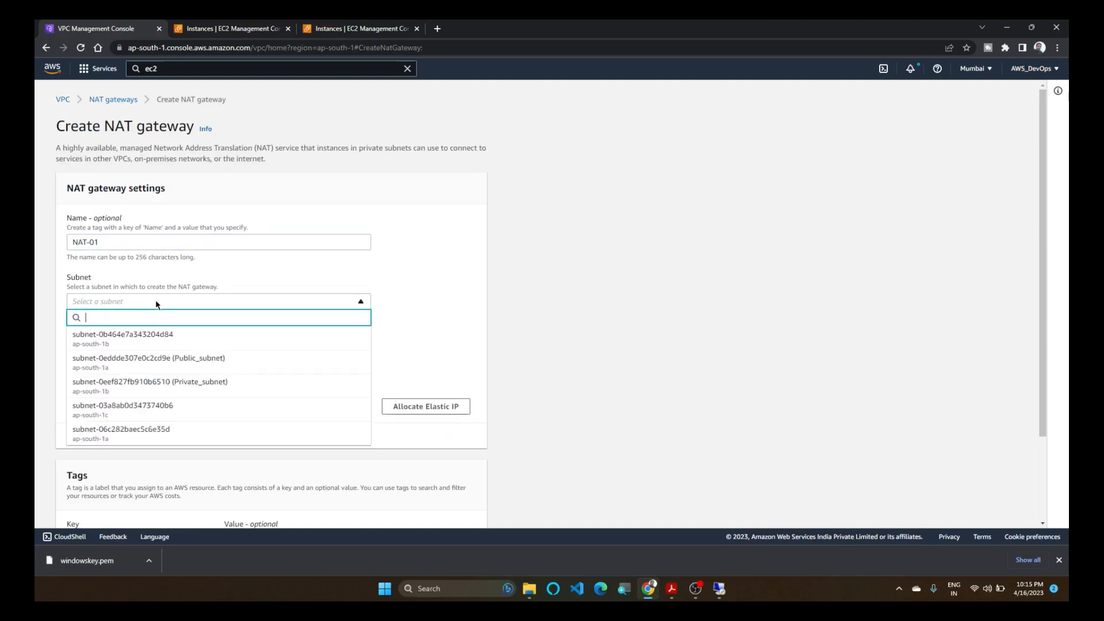
pyautogui.click(157, 369)
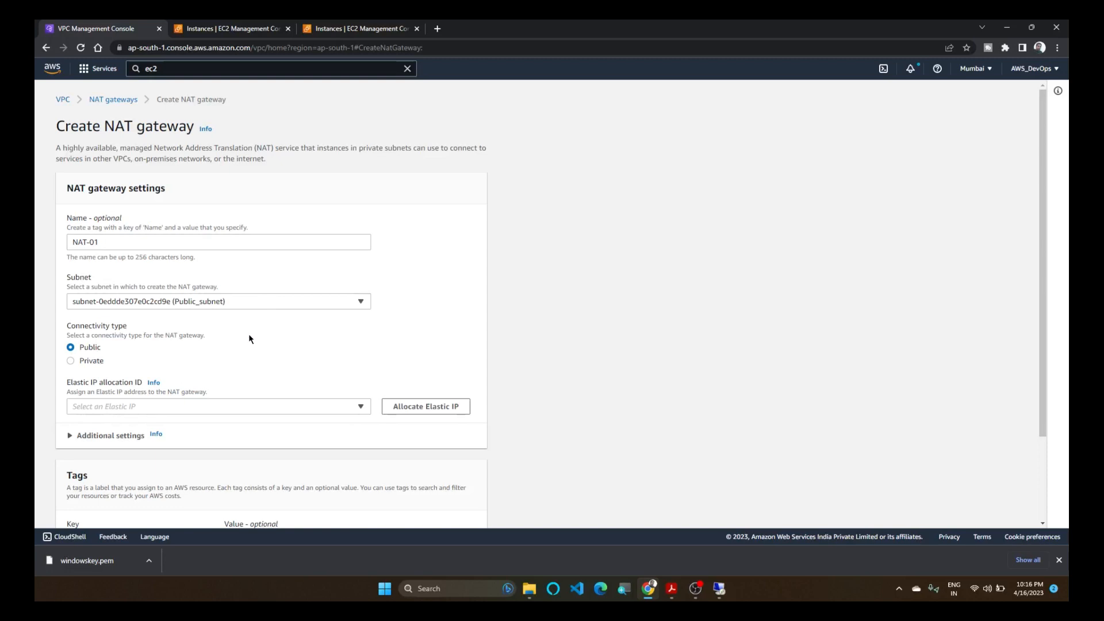
# Allocate an Elastic IP for NAT-01 and create the gateway with Public connectivity.
pyautogui.click(424, 408)
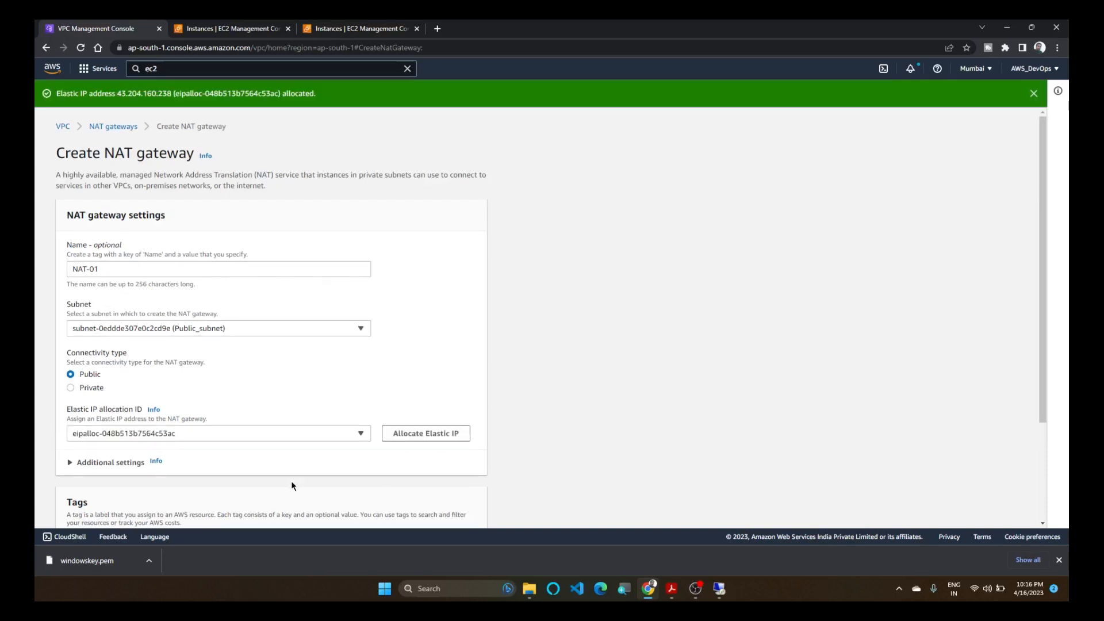
pyautogui.scroll(-2, 210, 433)
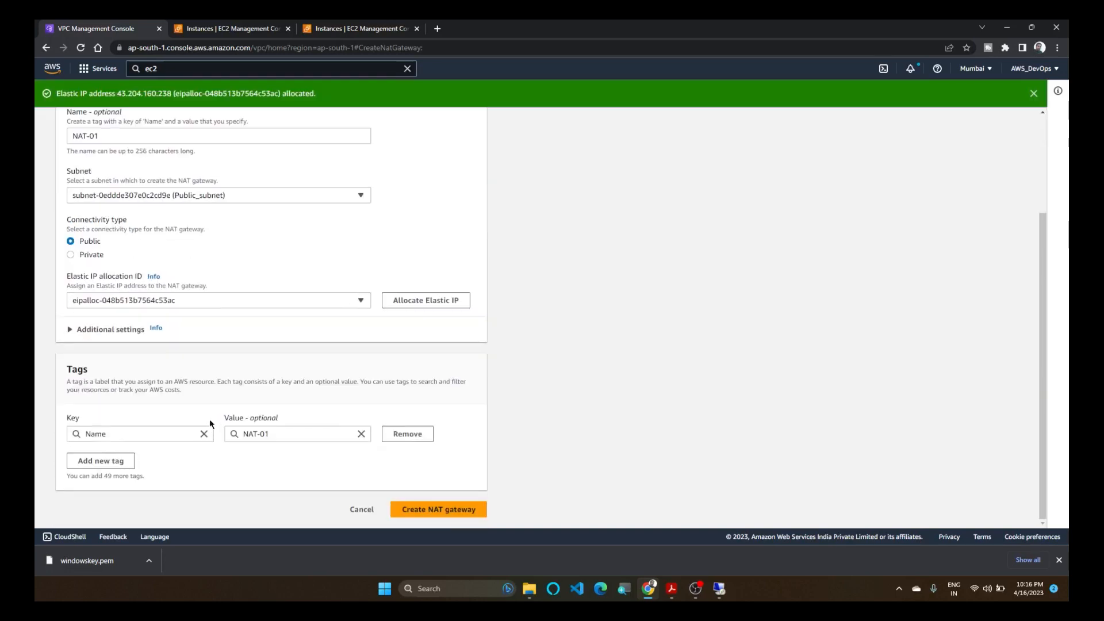
pyautogui.click(71, 255)
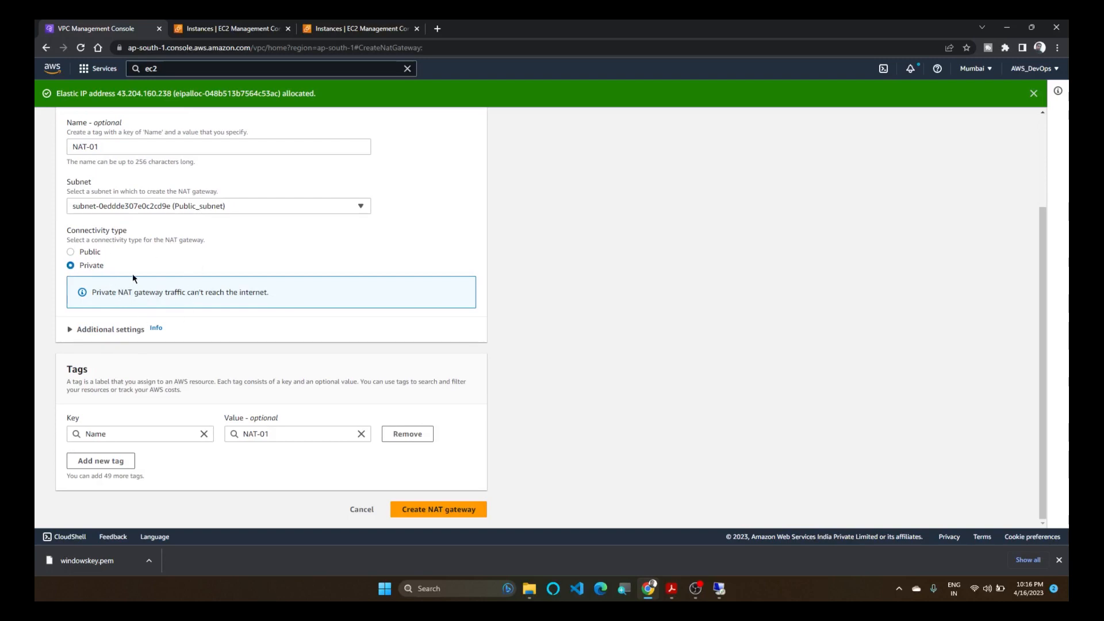
pyautogui.click(80, 254)
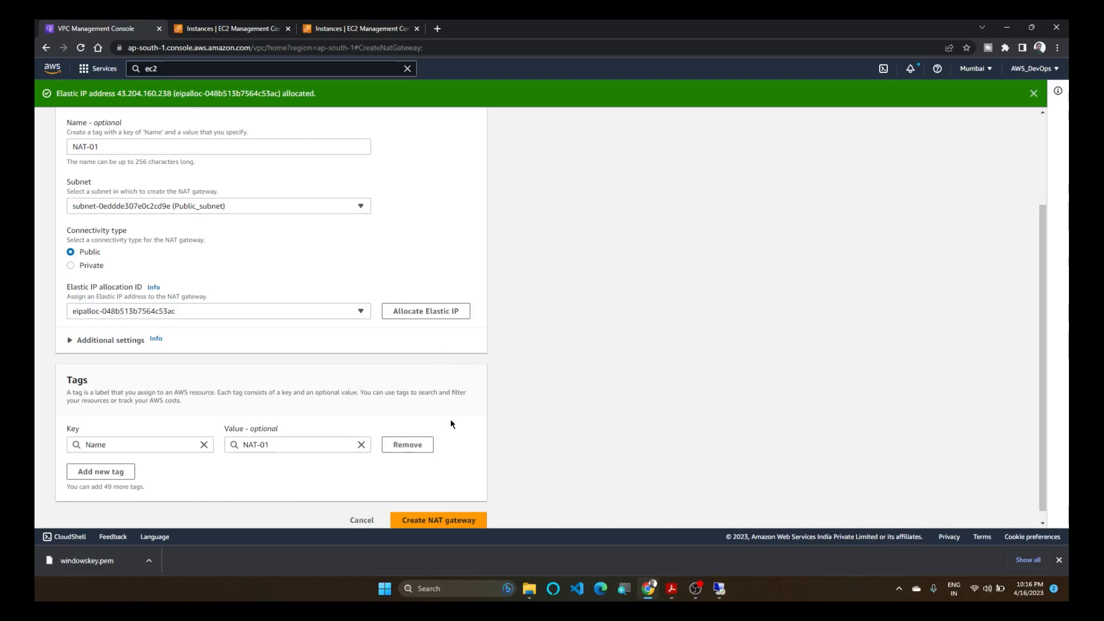
pyautogui.click(403, 520)
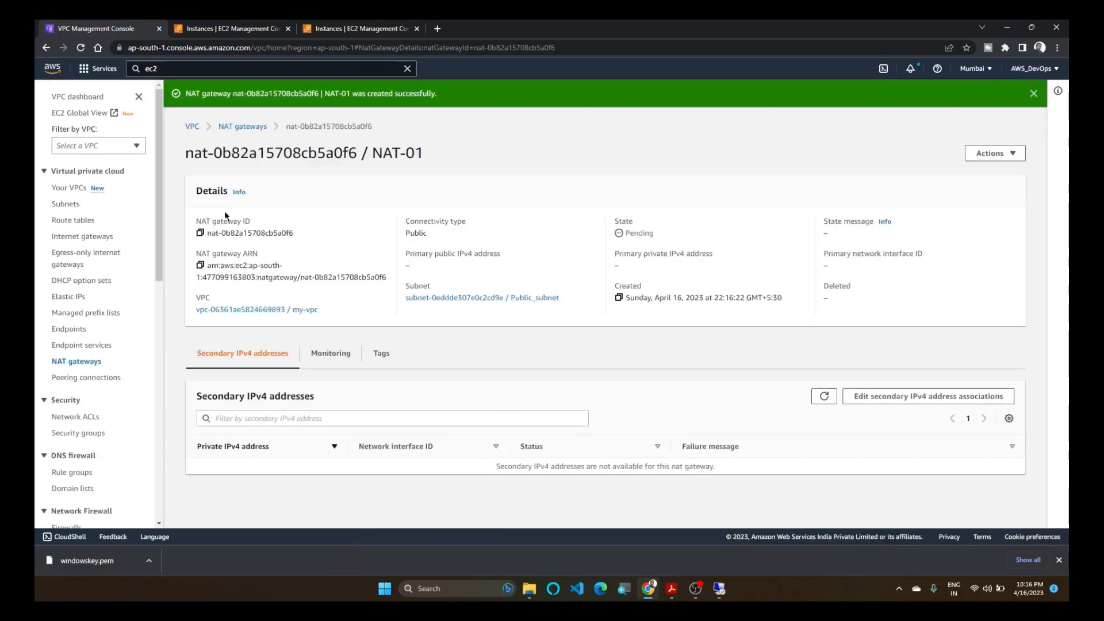
# Go to the VPC's route tables and open the routes of Private_RT for editing.
pyautogui.click(247, 127)
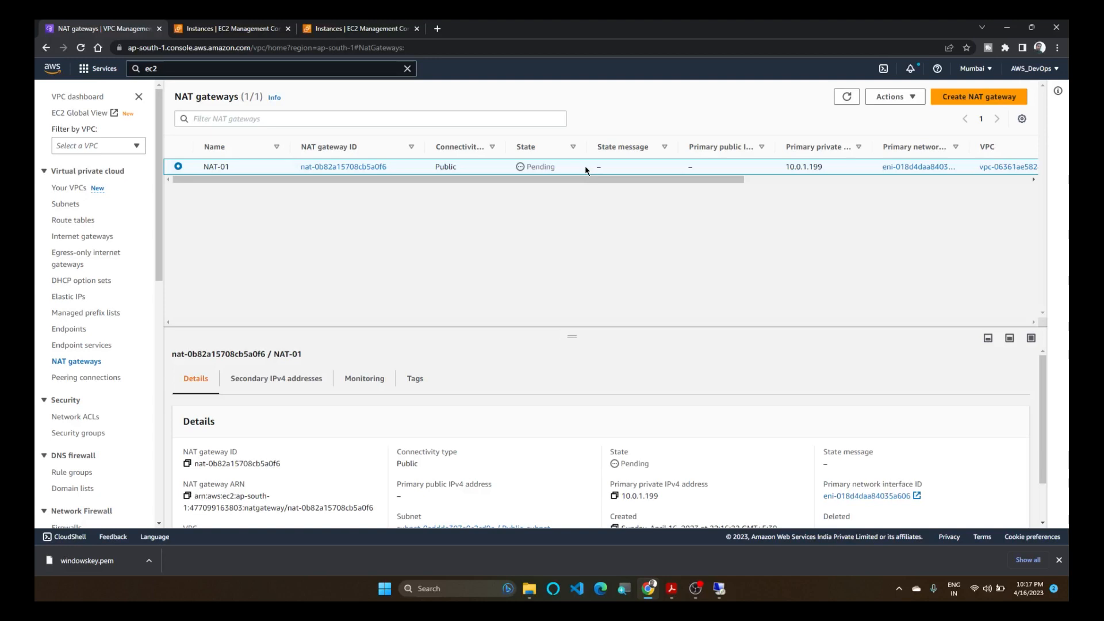
pyautogui.click(87, 220)
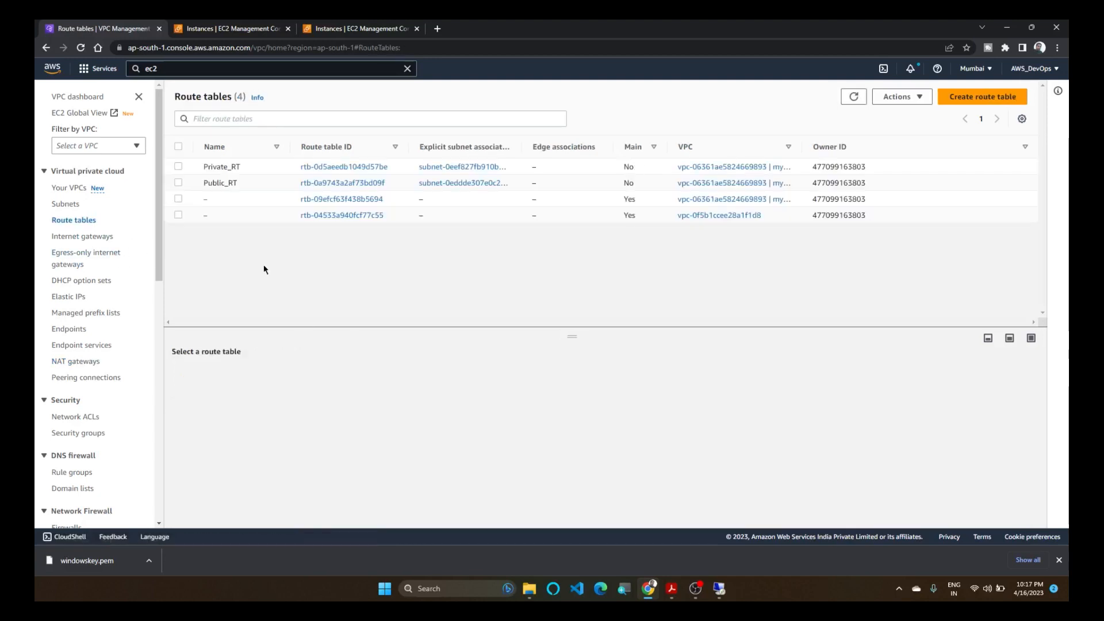
pyautogui.click(179, 166)
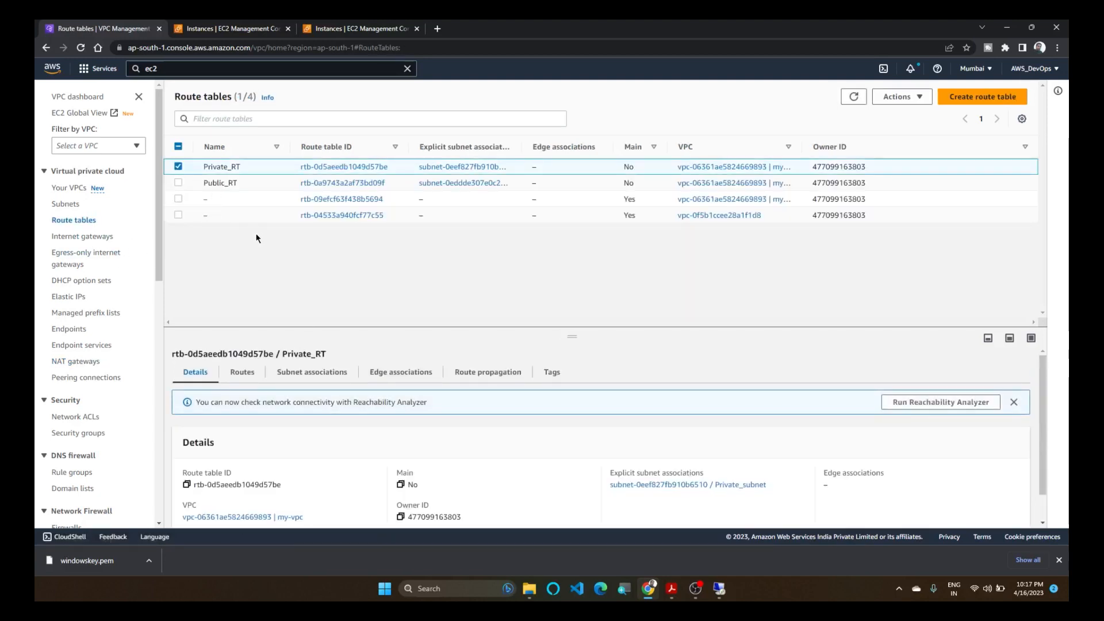
pyautogui.click(242, 372)
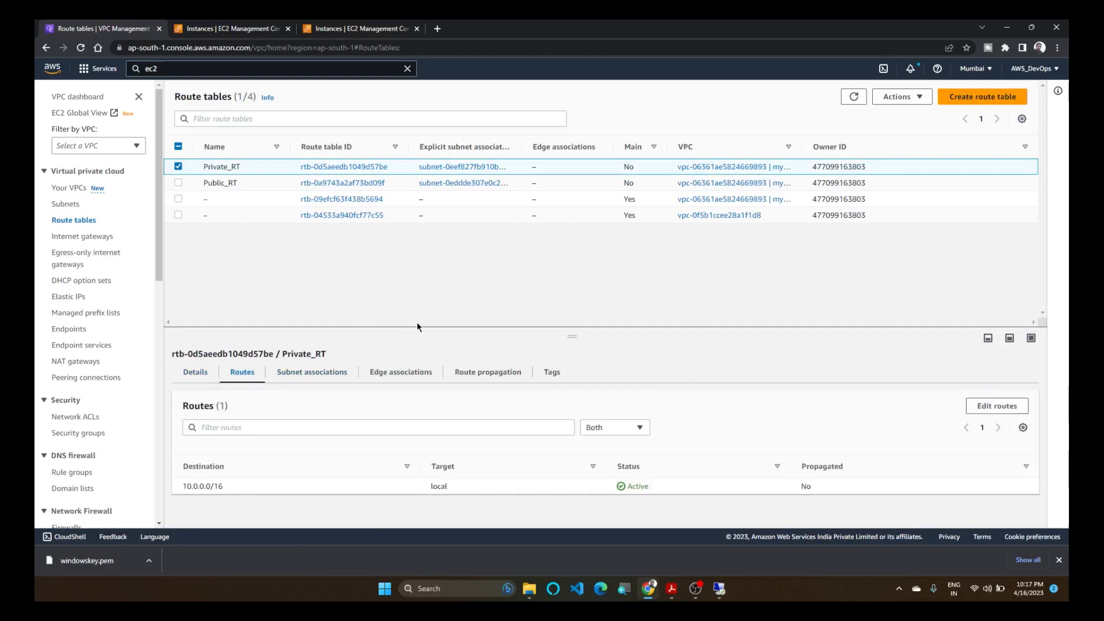
pyautogui.click(995, 406)
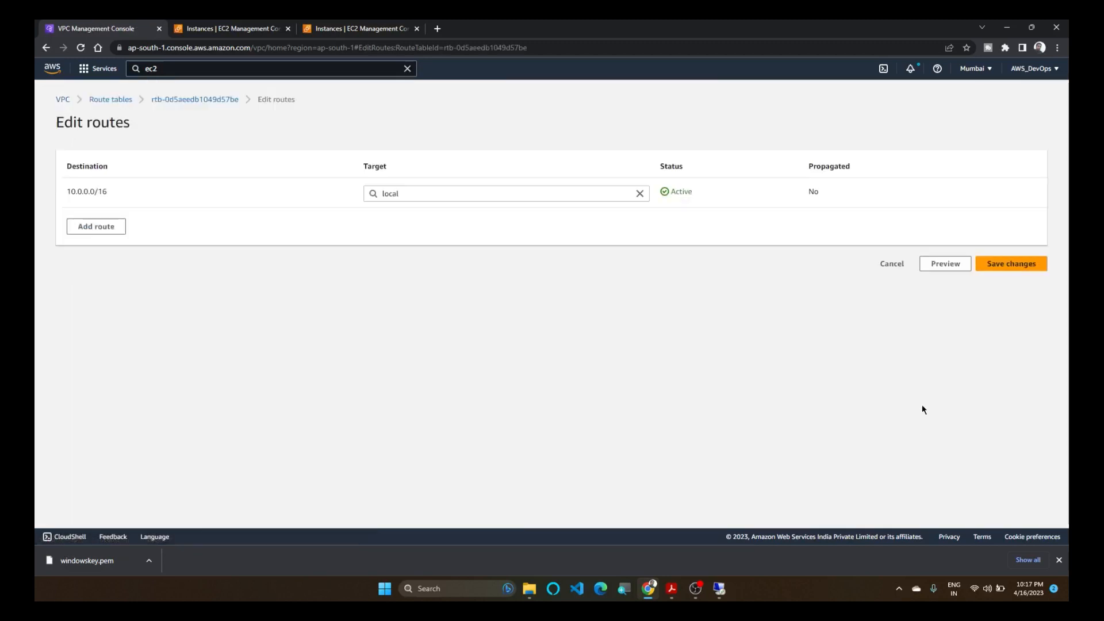
# Add a route for destination 0.0.0.0/0 targeting NAT gateway nat-0b82a15708cb5a0f6 and save the changes.
pyautogui.click(96, 226)
pyautogui.click(173, 227)
pyautogui.click(168, 242)
pyautogui.click(419, 224)
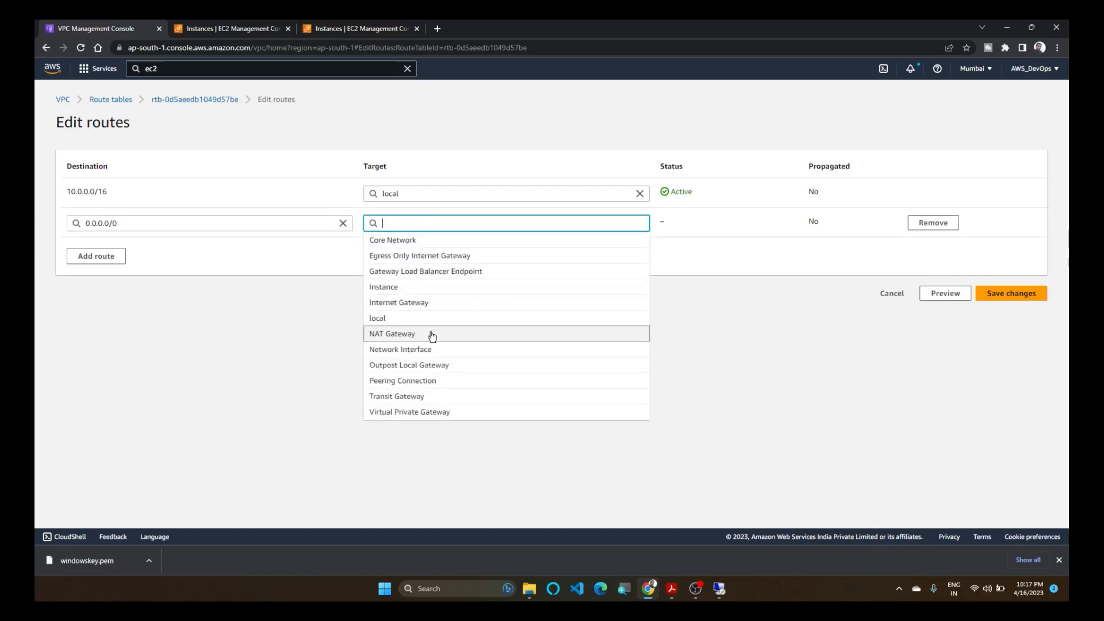
pyautogui.click(433, 334)
pyautogui.click(437, 239)
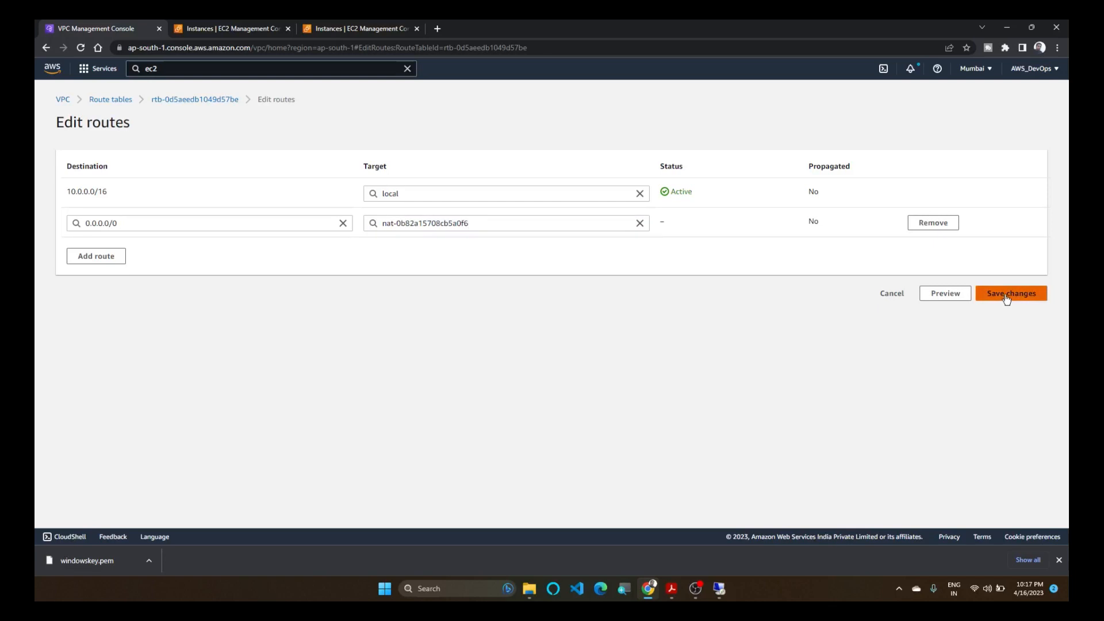
pyautogui.click(1011, 293)
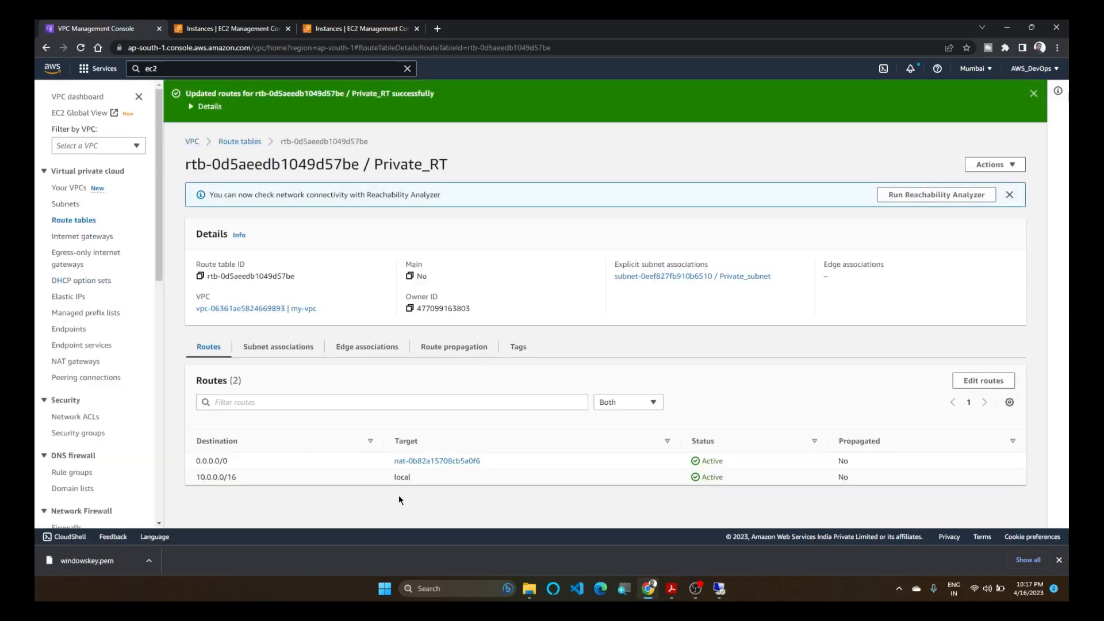
# Check the new 0.0.0.0/0 route, then return to the NAT gateways list and refresh it to check NAT-01's state.
pyautogui.moveTo(197, 461); pyautogui.dragTo(269, 462)
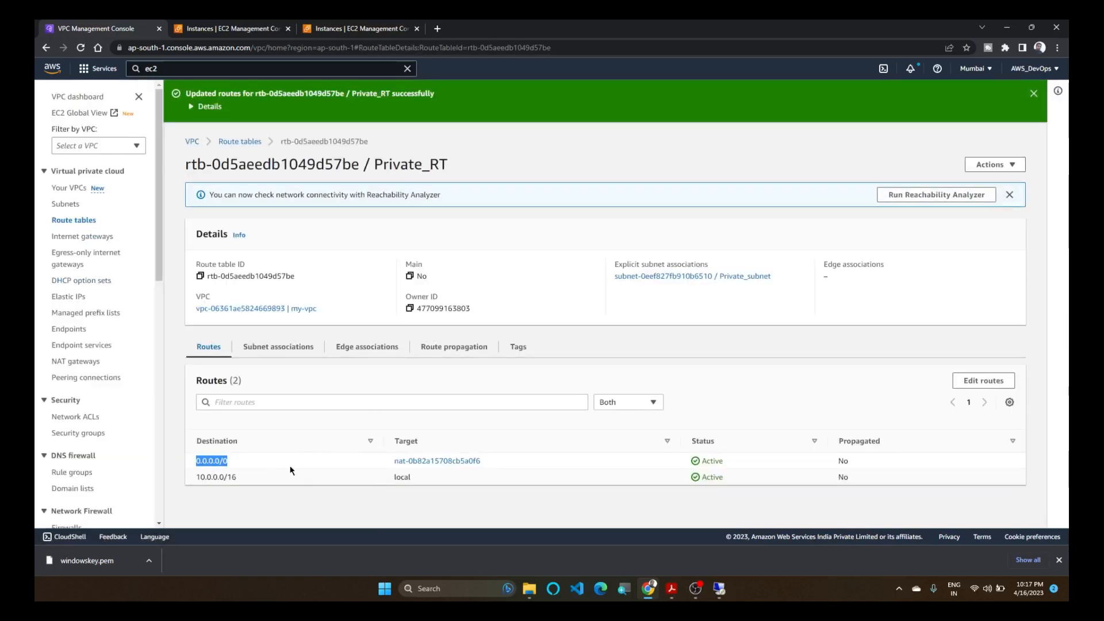
pyautogui.click(88, 221)
pyautogui.click(1034, 93)
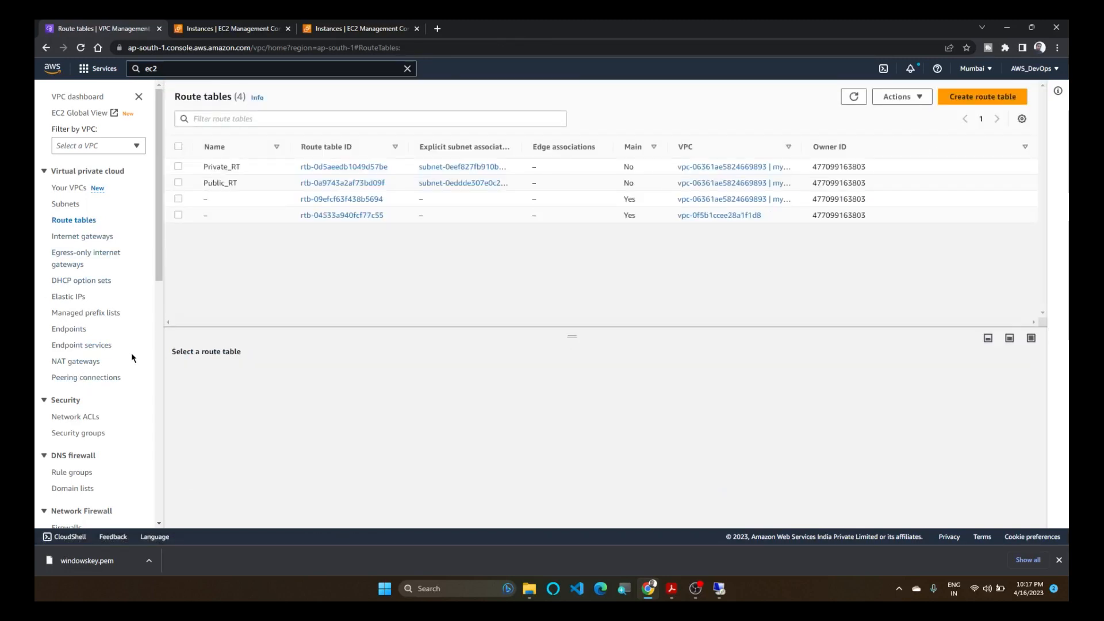
pyautogui.click(81, 363)
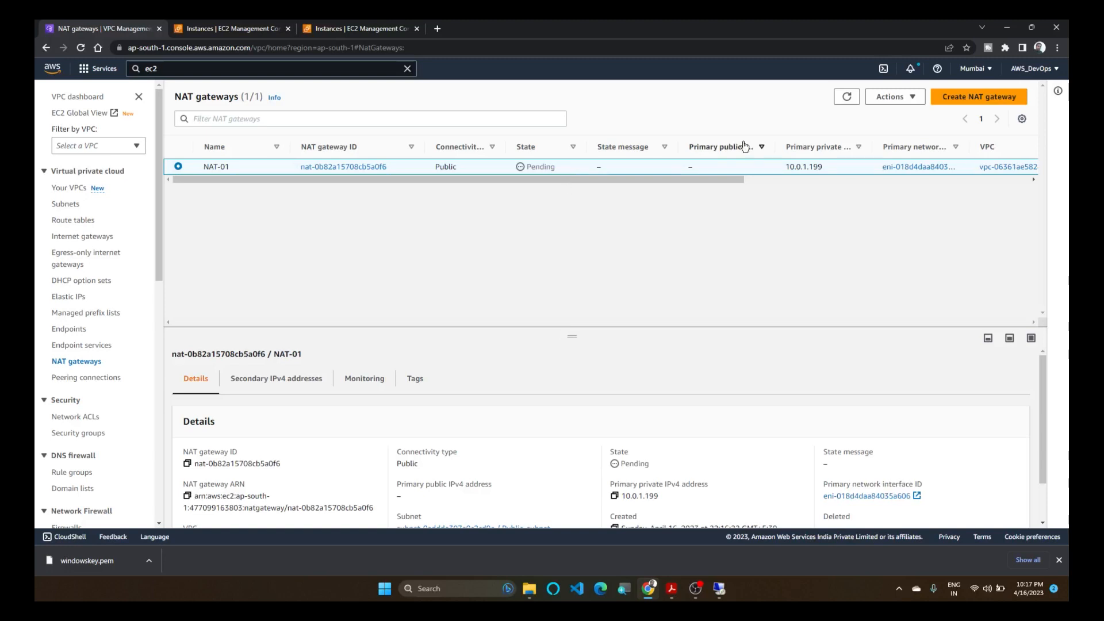
pyautogui.click(847, 97)
pyautogui.click(847, 99)
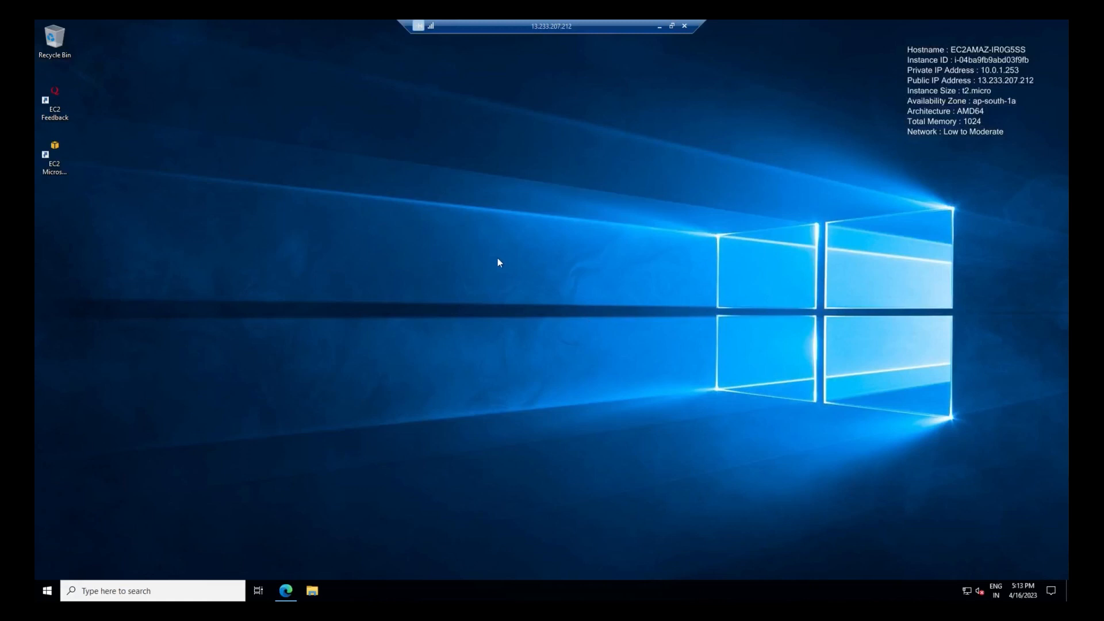
# In the Webserver session, try to connect through Remote Desktop to the Appserver's private address 10.0.2.159, copied from its instance details.
pyautogui.click(153, 590)
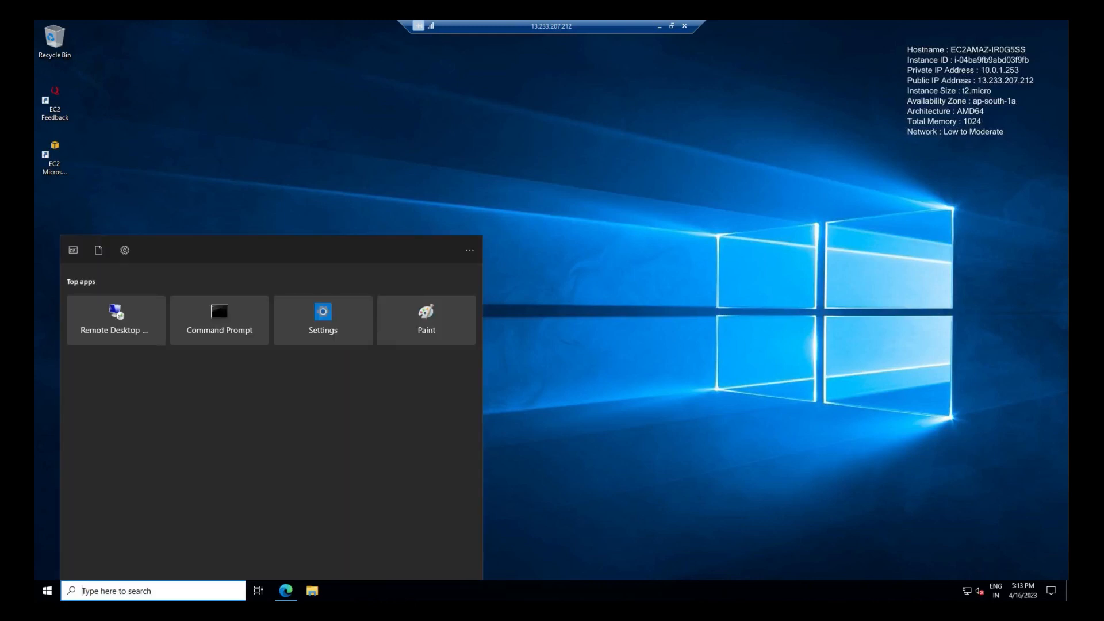
pyautogui.click(116, 320)
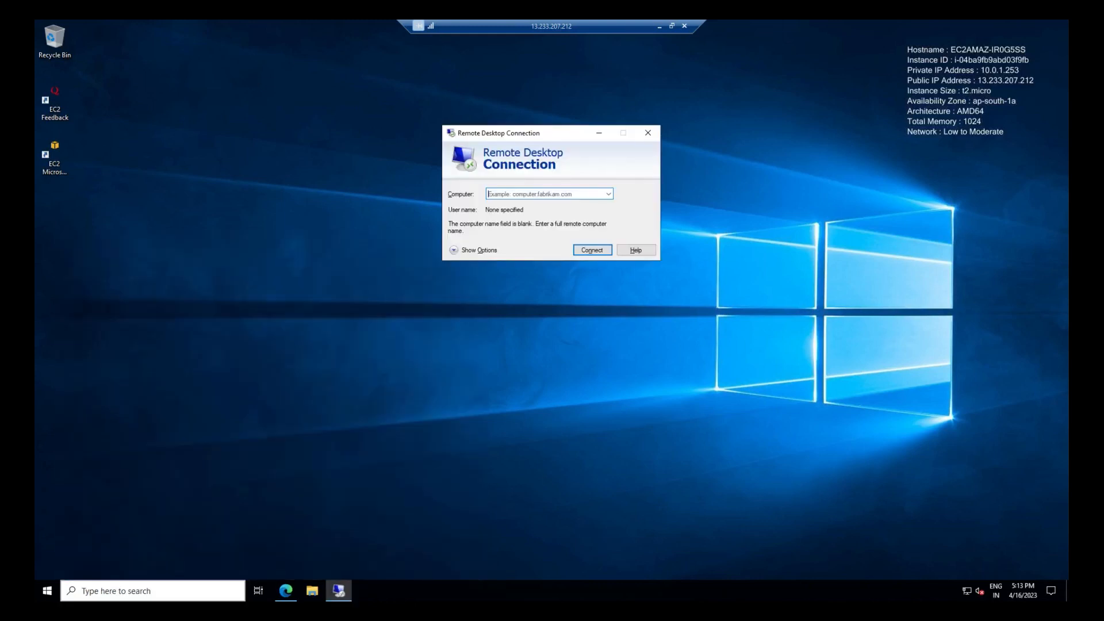
pyautogui.click(660, 27)
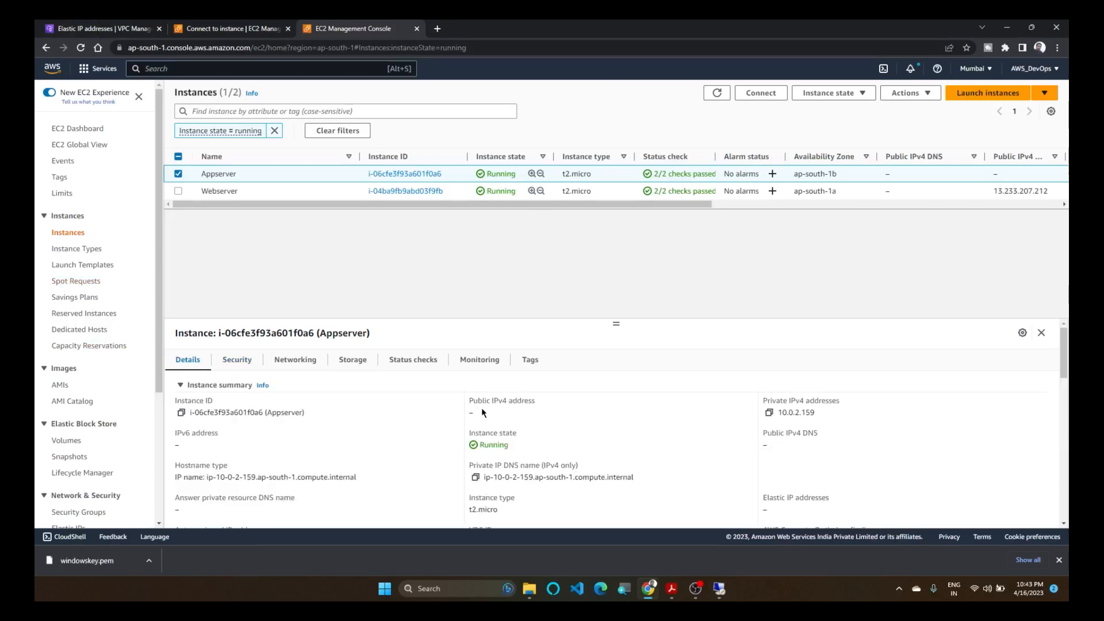
pyautogui.click(768, 413)
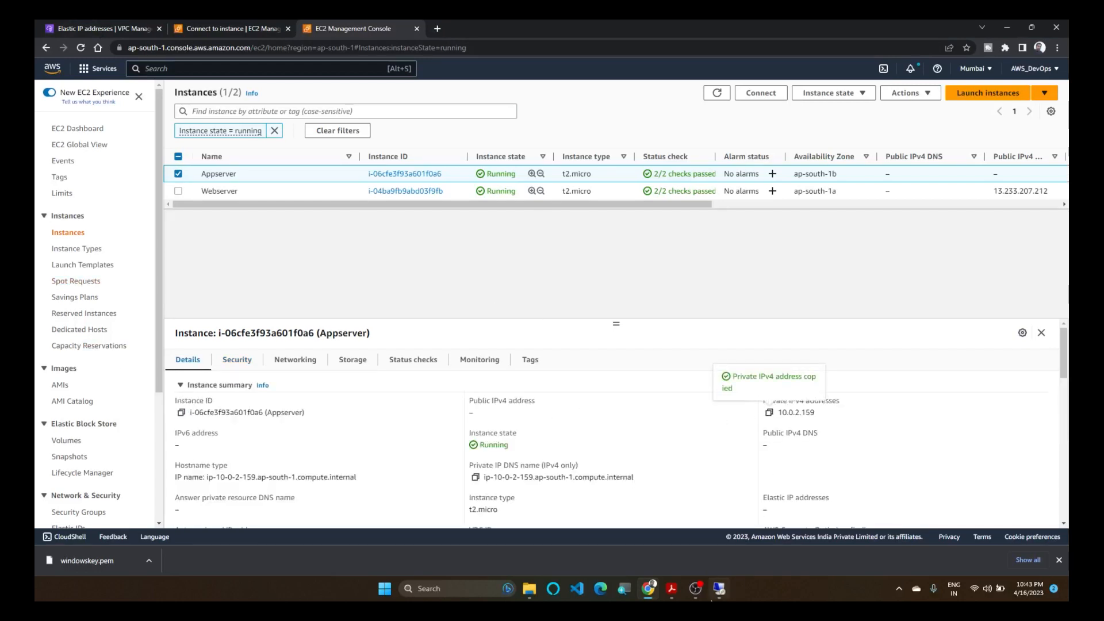
pyautogui.click(719, 589)
pyautogui.click(522, 191)
pyautogui.hotkey('ctrl', 'v')
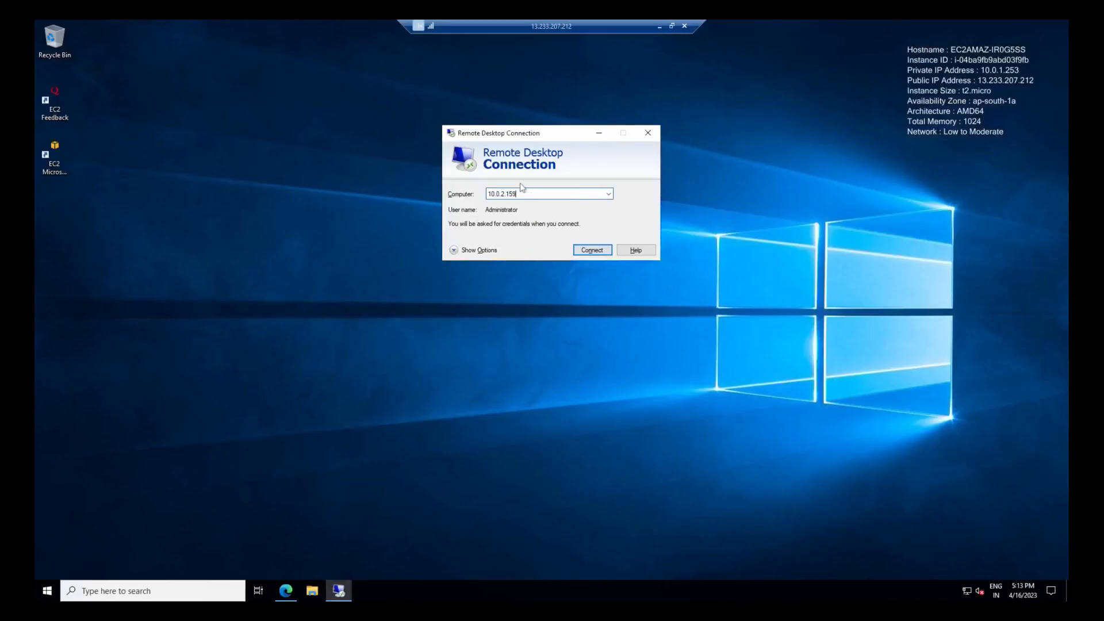
pyautogui.press('Return')
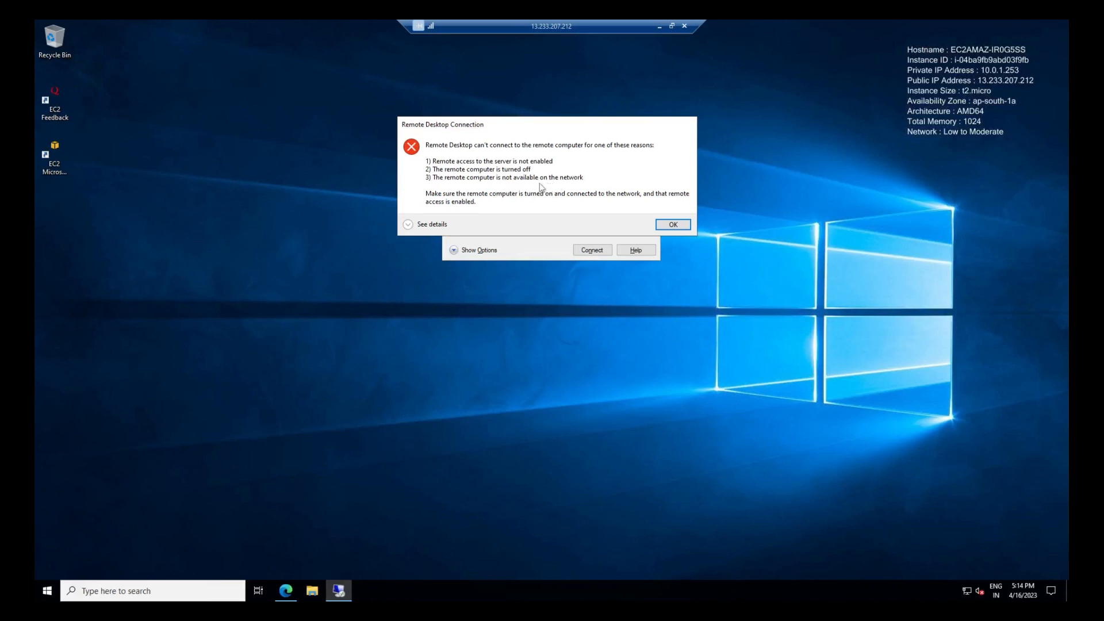
# Return to the EC2 instances list and open the Appserver's security group, launch-wizard-13, in a new browser tab.
pyautogui.click(660, 27)
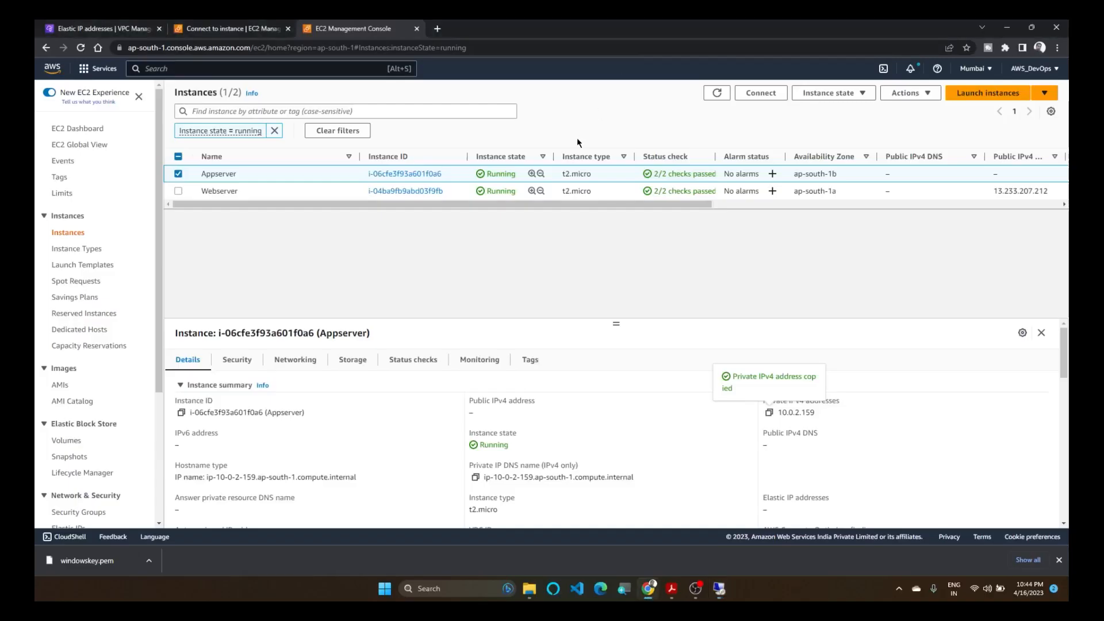
pyautogui.click(716, 94)
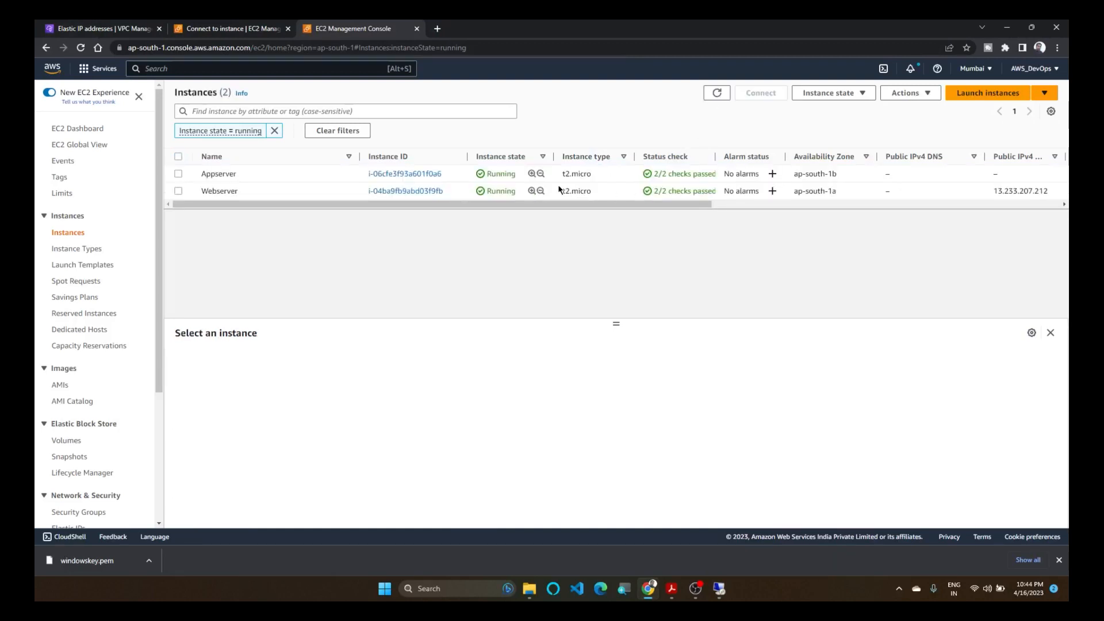
pyautogui.click(179, 174)
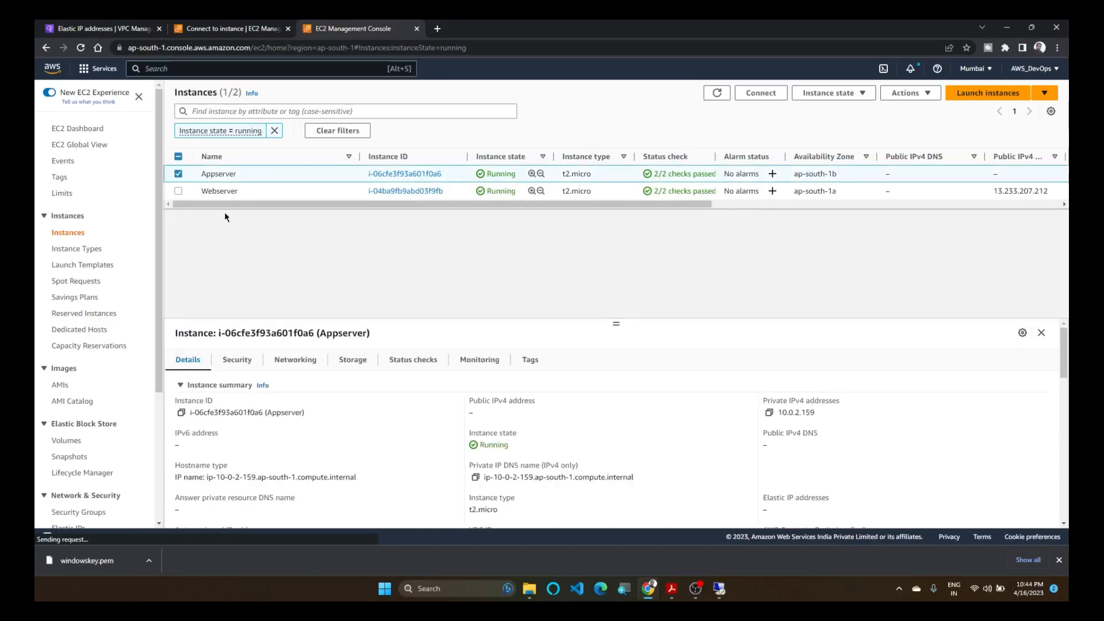
pyautogui.click(243, 362)
pyautogui.rightClick(294, 445)
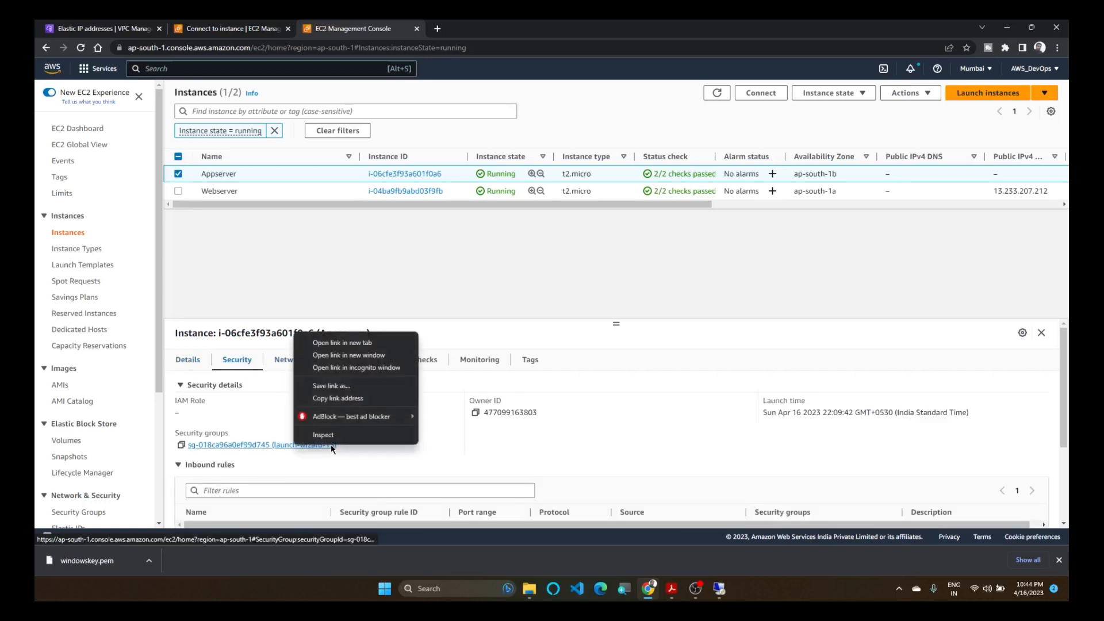
pyautogui.click(343, 343)
pyautogui.click(478, 29)
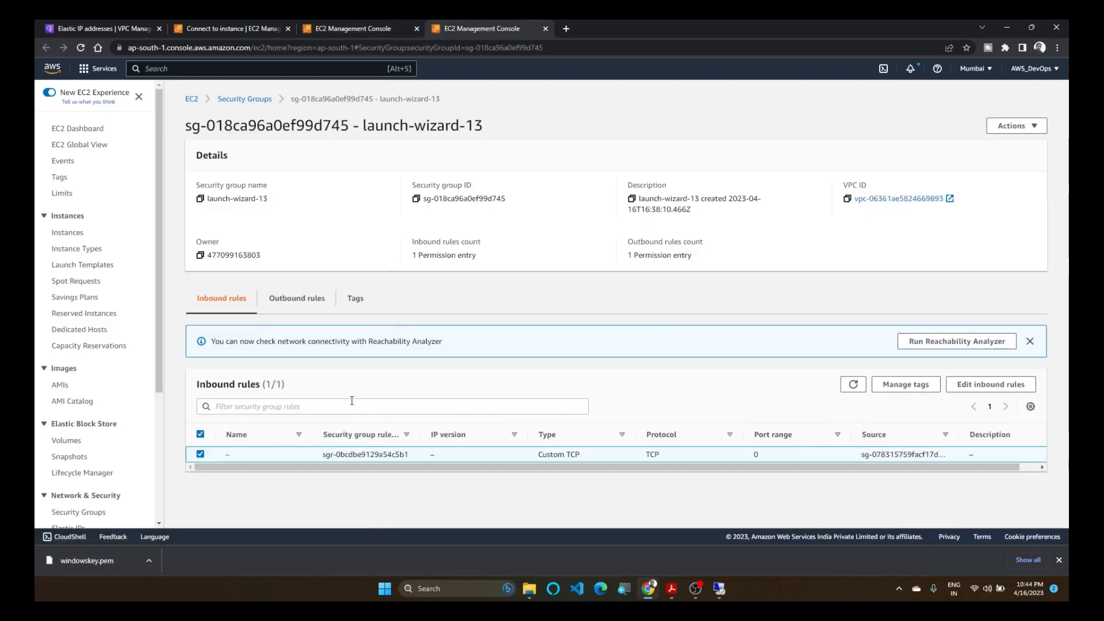
# Add an inbound rule of type RDP with source 0.0.0.0/0 to launch-wizard-13 and save the rules.
pyautogui.click(990, 384)
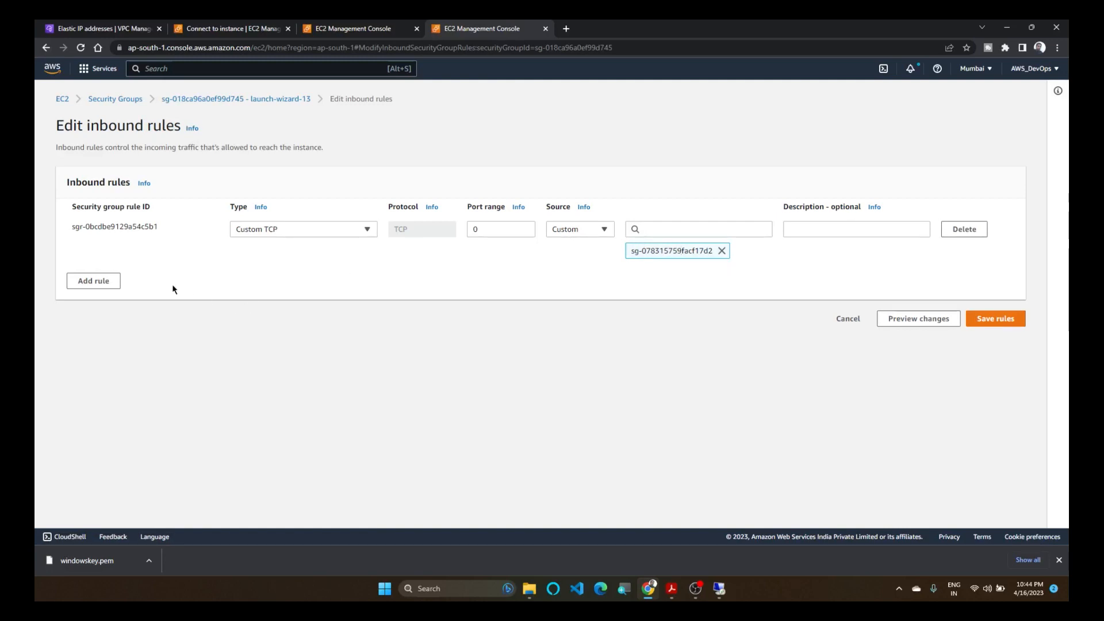
pyautogui.click(94, 281)
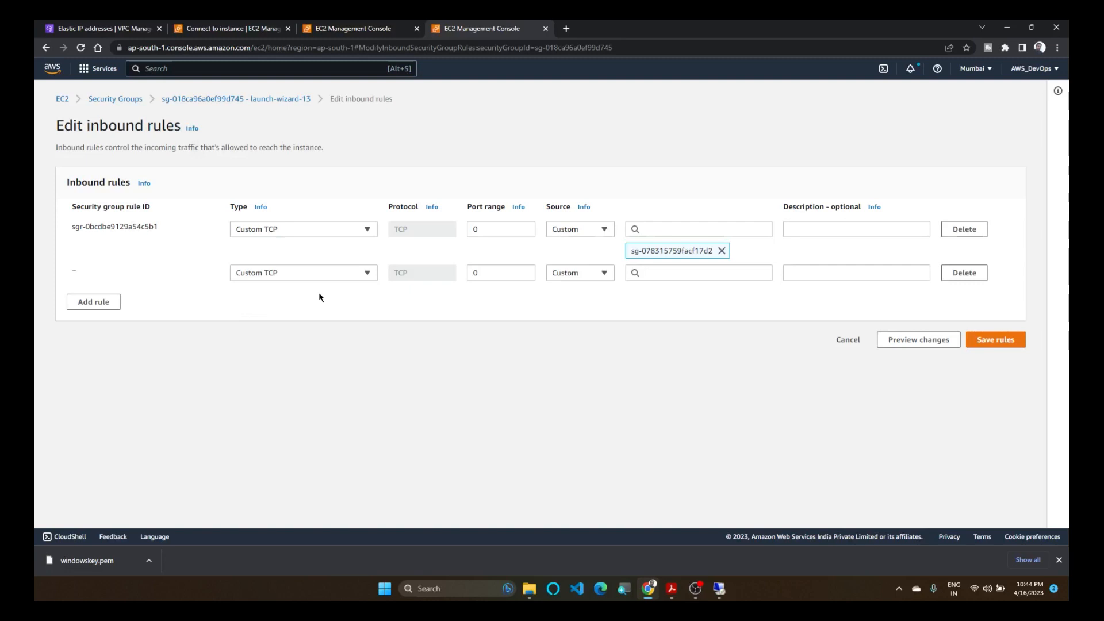
pyautogui.click(347, 273)
pyautogui.write('rdp')
pyautogui.click(321, 306)
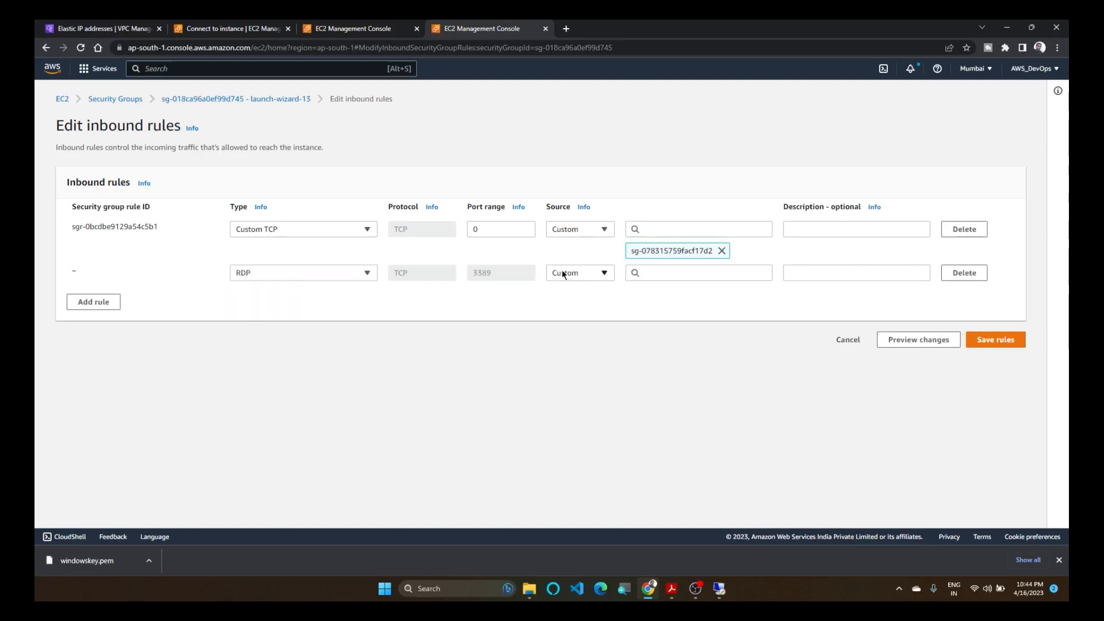
pyautogui.click(678, 271)
pyautogui.click(674, 311)
pyautogui.click(999, 340)
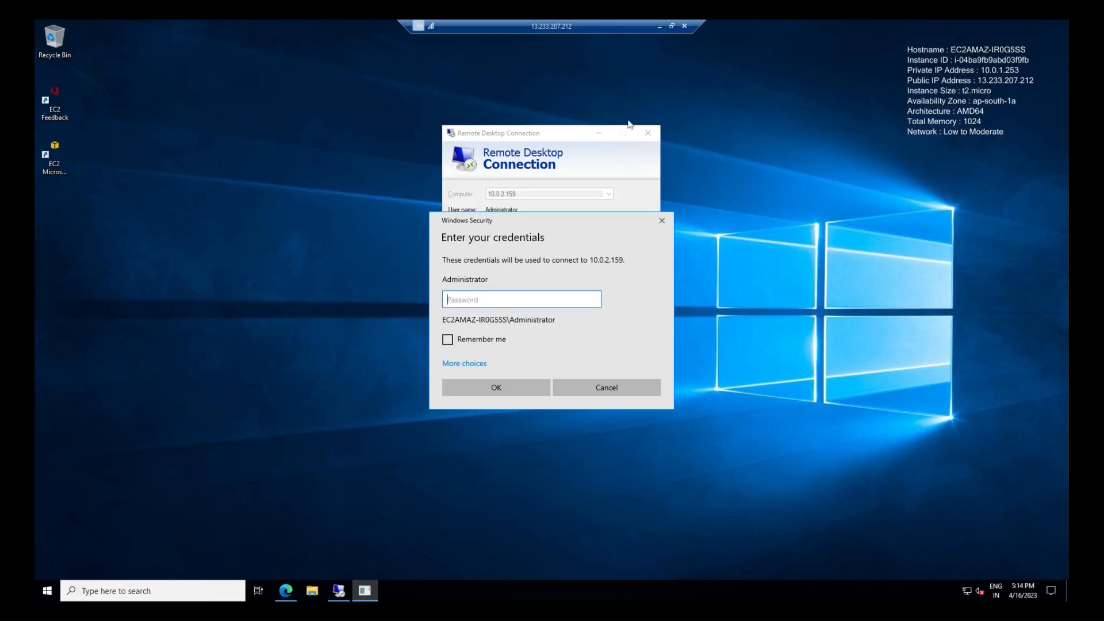
# Decrypt the Appserver's Windows password for the RDP client with the windowskey.pem private key file and copy the password.
pyautogui.click(659, 26)
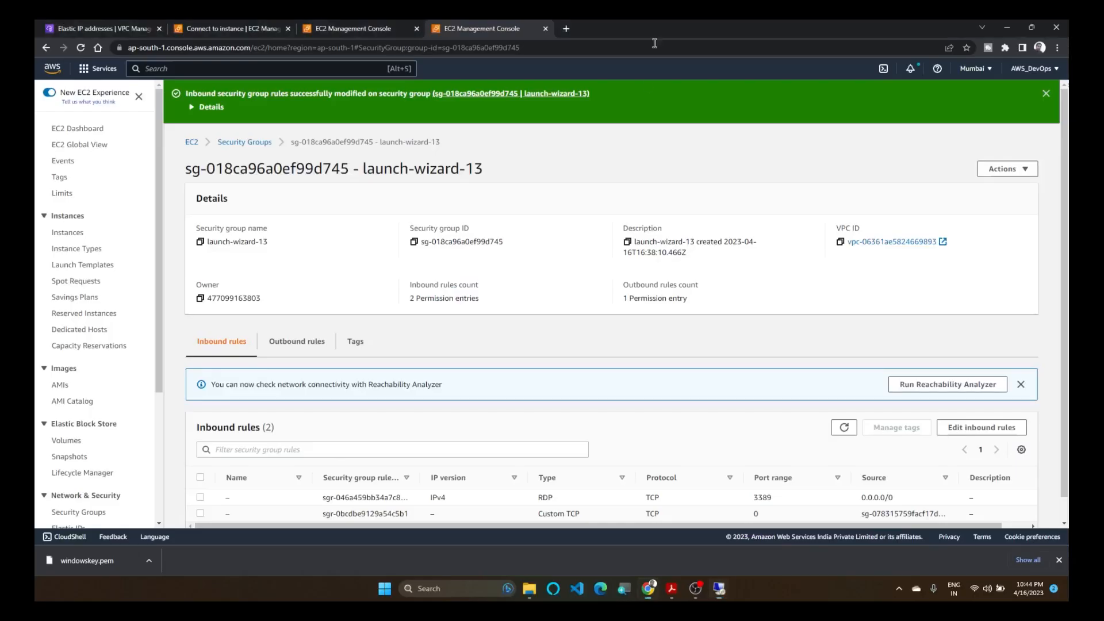
pyautogui.click(353, 28)
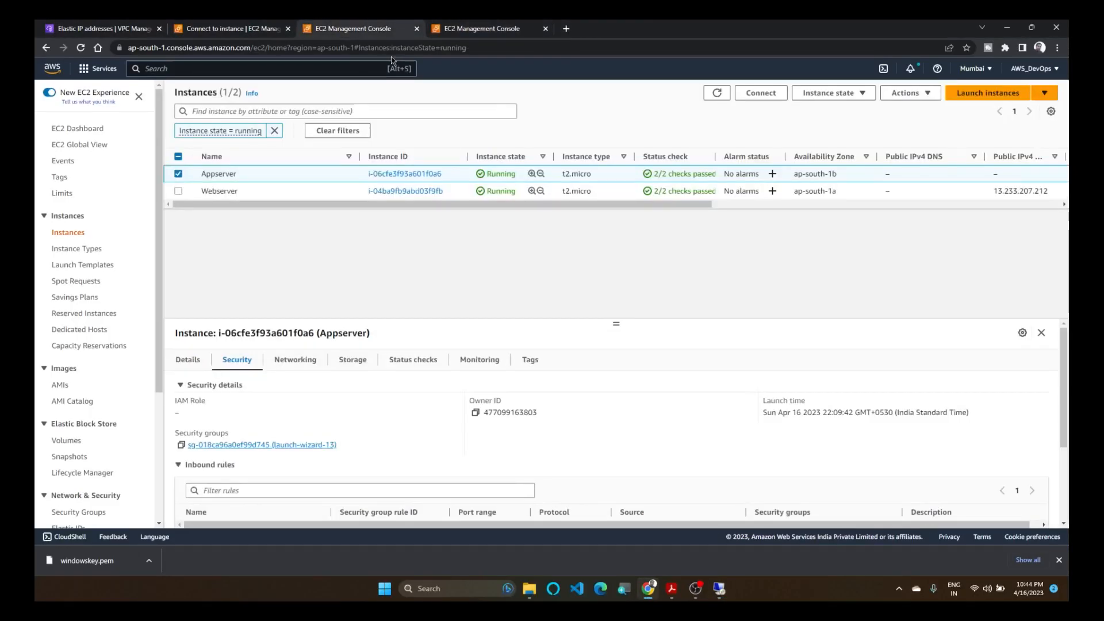
pyautogui.click(771, 102)
pyautogui.click(199, 179)
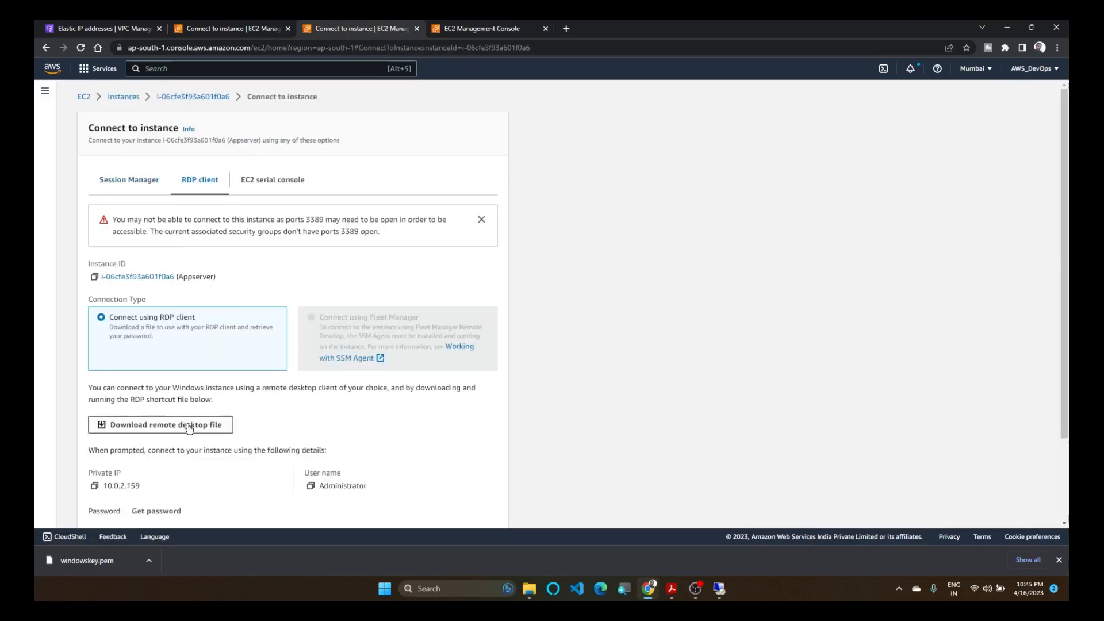
pyautogui.scroll(-3, 188, 428)
pyautogui.click(168, 411)
pyautogui.click(184, 265)
pyautogui.doubleClick(188, 137)
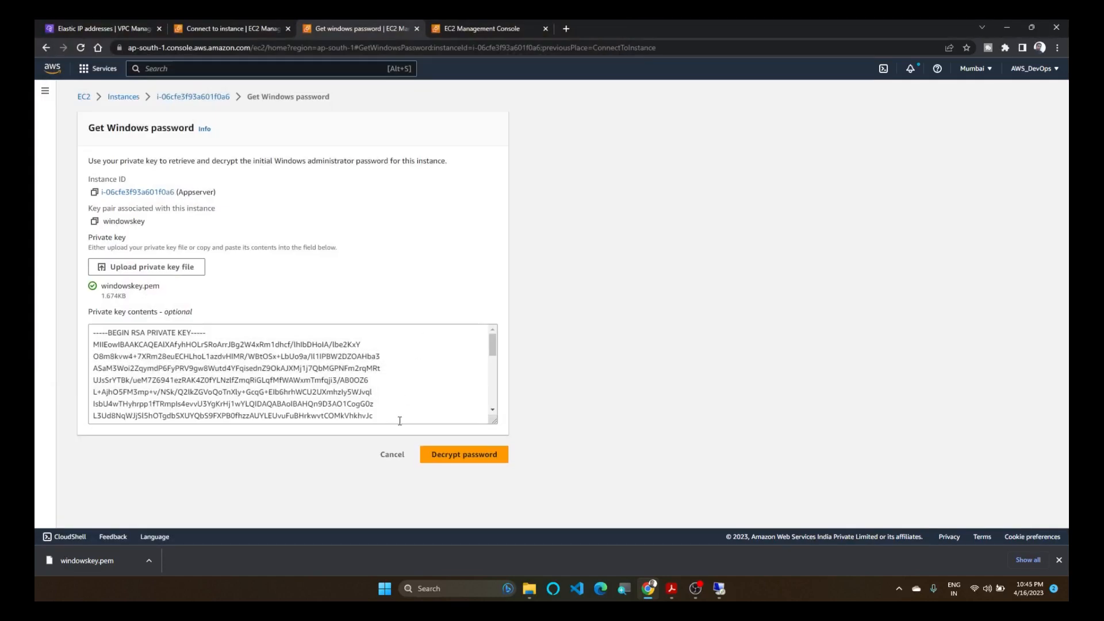
pyautogui.click(458, 455)
pyautogui.scroll(-1, 259, 447)
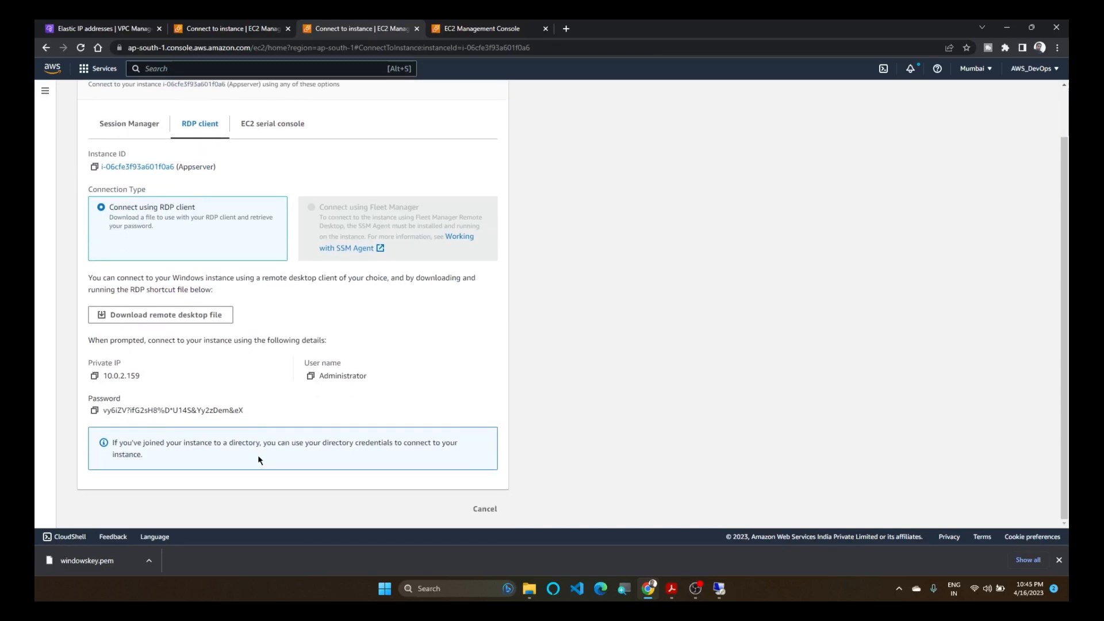
pyautogui.click(95, 410)
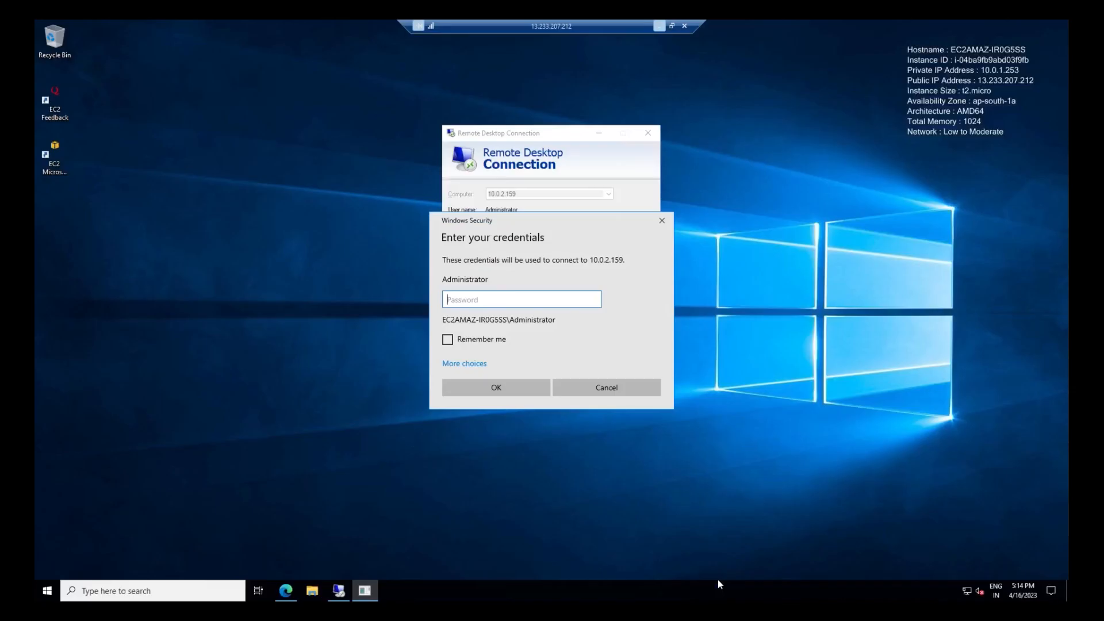
# Log in to the Appserver with the copied Administrator password and close the Remote Desktop Connection window there.
pyautogui.hotkey('ctrl', 'v')
pyautogui.click(506, 387)
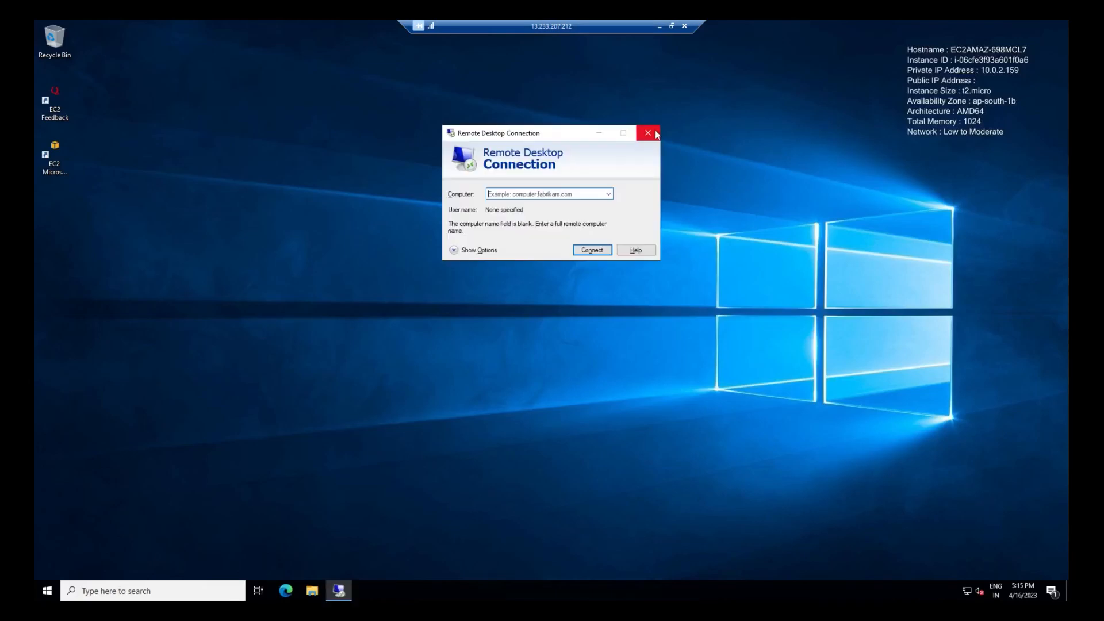
pyautogui.click(649, 133)
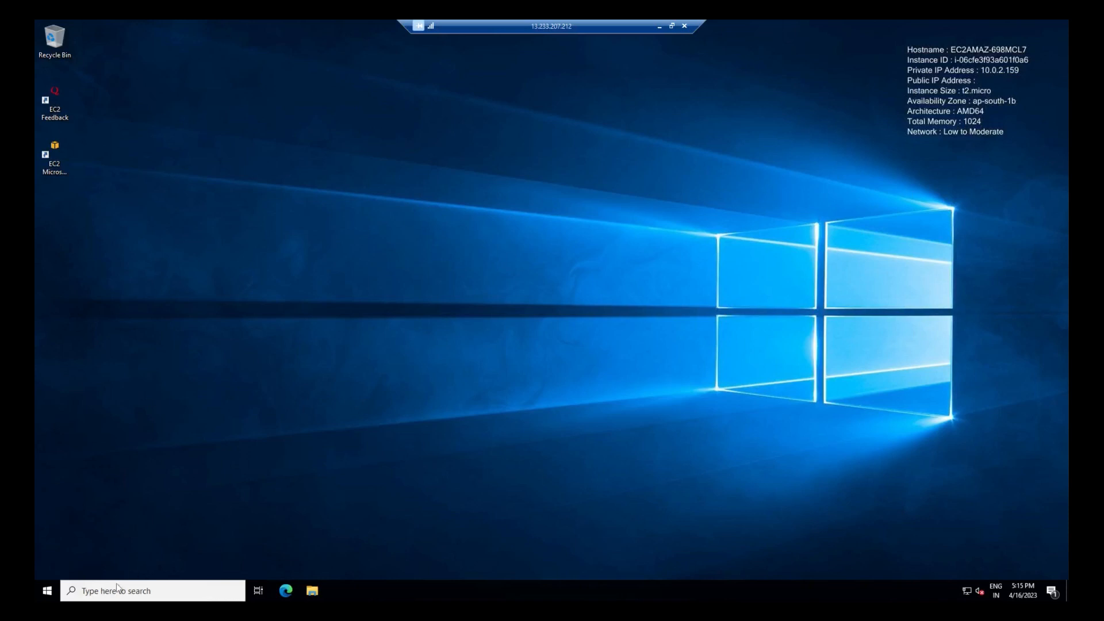
# Open Command Prompt on the Appserver, ping google.com to test internet access, and minimise the window.
pyautogui.click(170, 587)
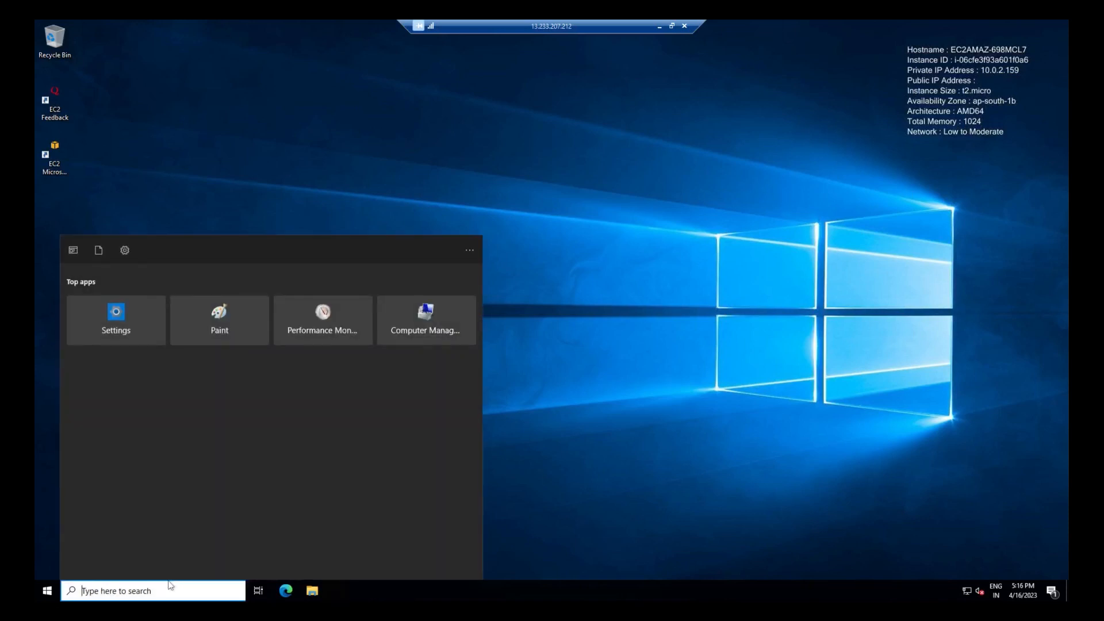
pyautogui.write('cmd')
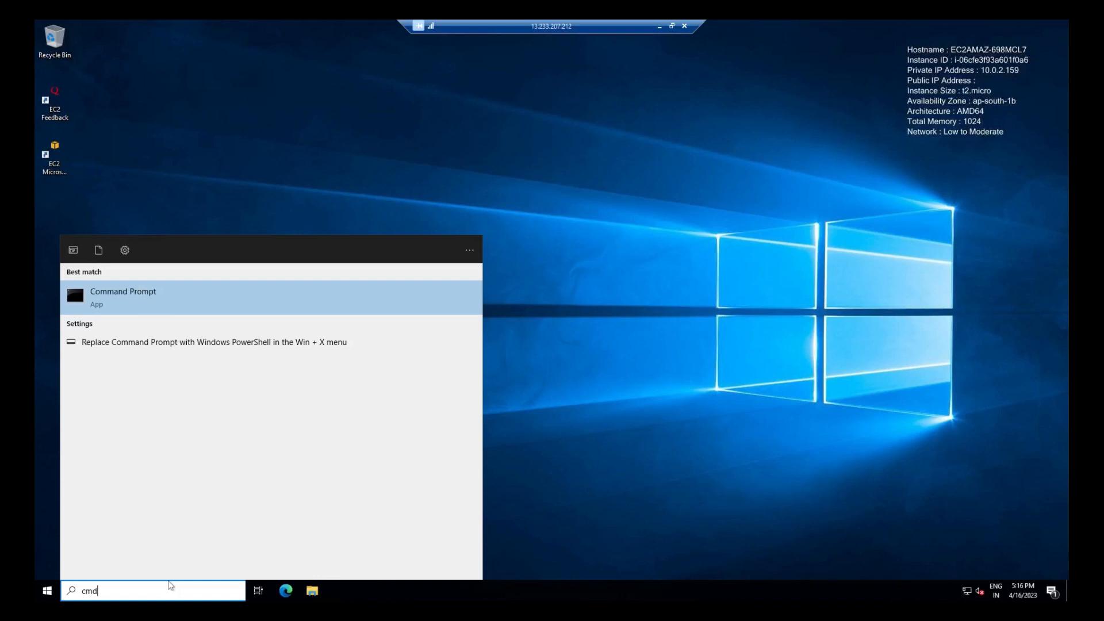
pyautogui.press('Return')
pyautogui.write('ping google.com')
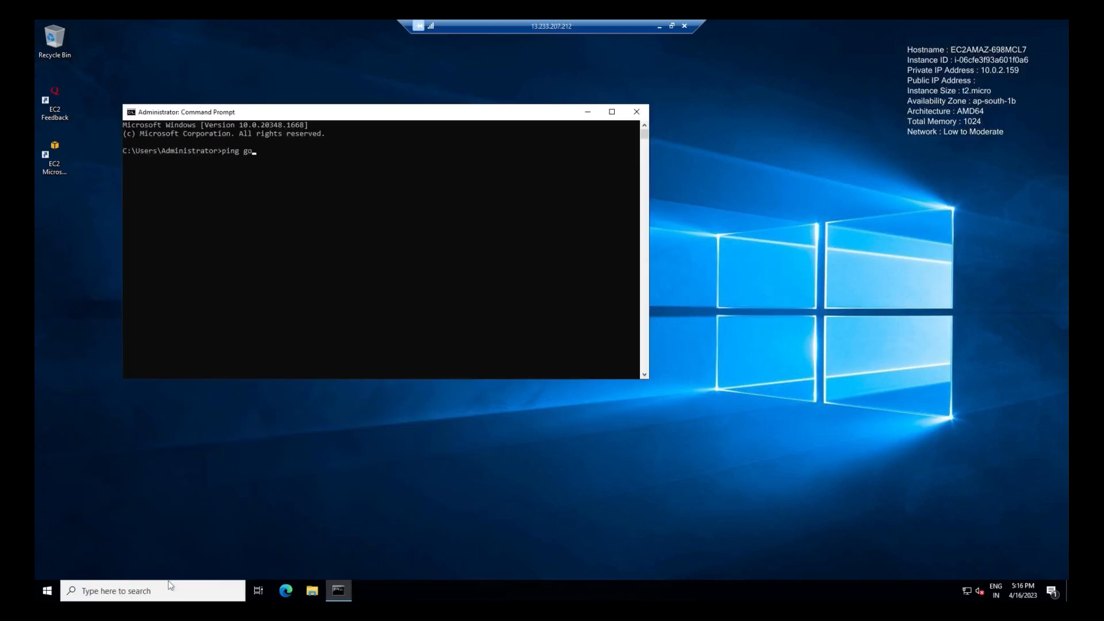
pyautogui.press('Return')
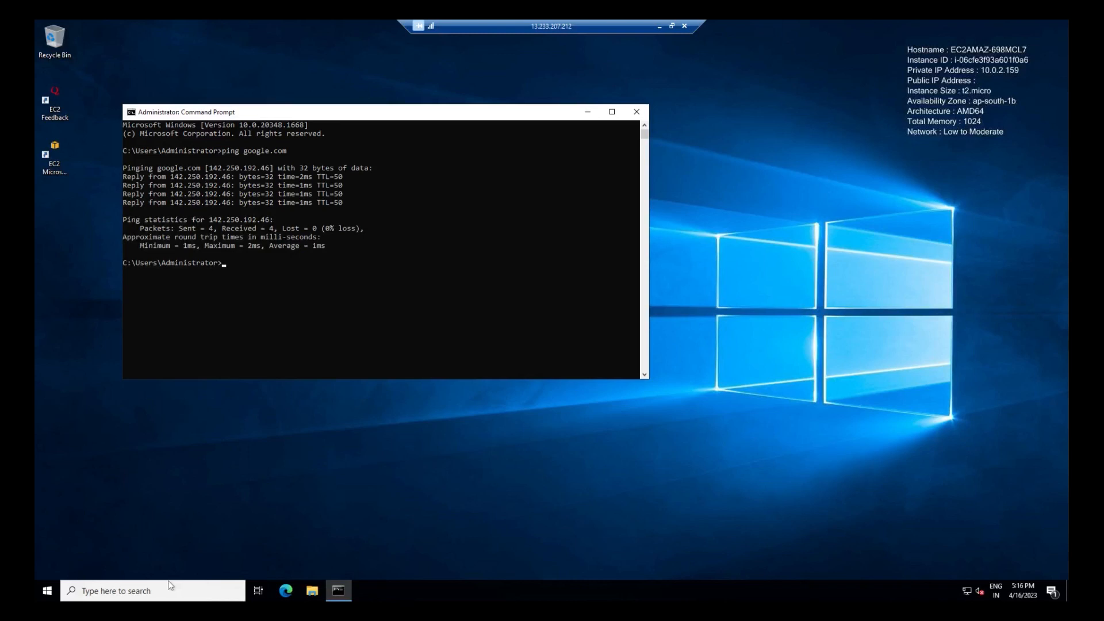
pyautogui.click(588, 112)
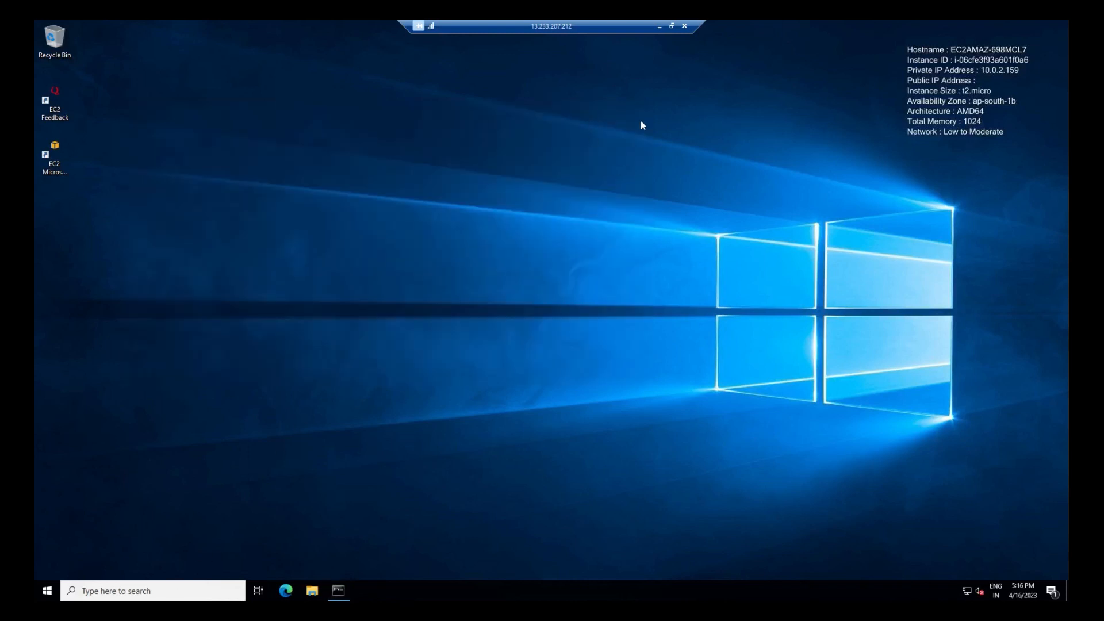
# Leave the Appserver's Remote Desktop session and return to the AWS console in the local browser.
pyautogui.click(47, 590)
pyautogui.click(58, 567)
pyautogui.click(73, 523)
pyautogui.click(206, 537)
pyautogui.click(623, 320)
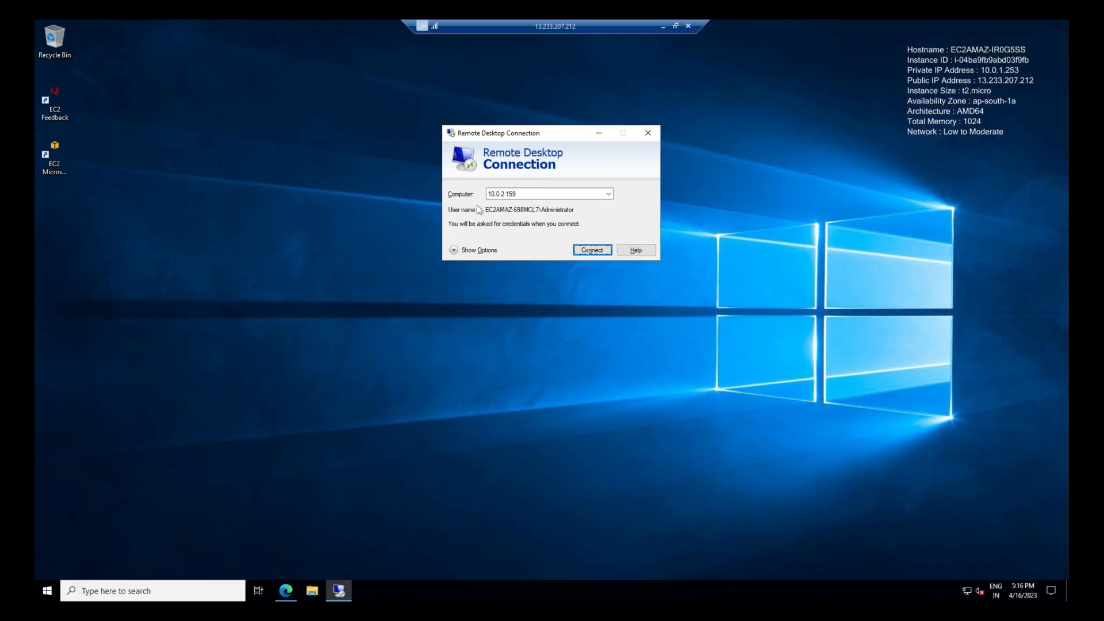
pyautogui.click(985, 74)
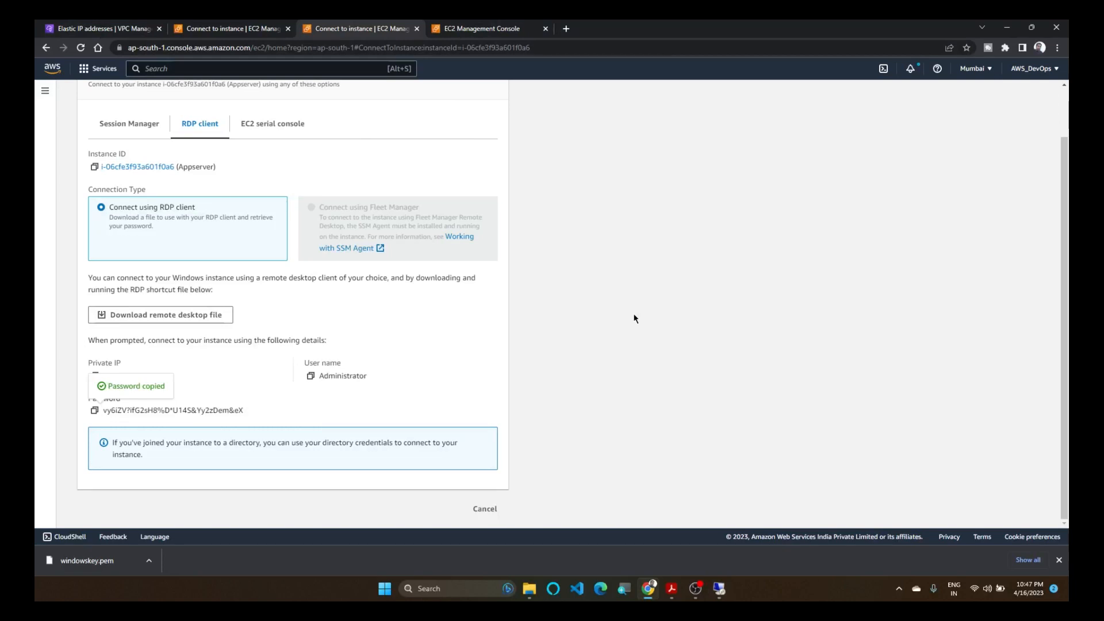
# Try to release the Elastic IP address 43.204.160.238 from the VPC console.
pyautogui.click(103, 29)
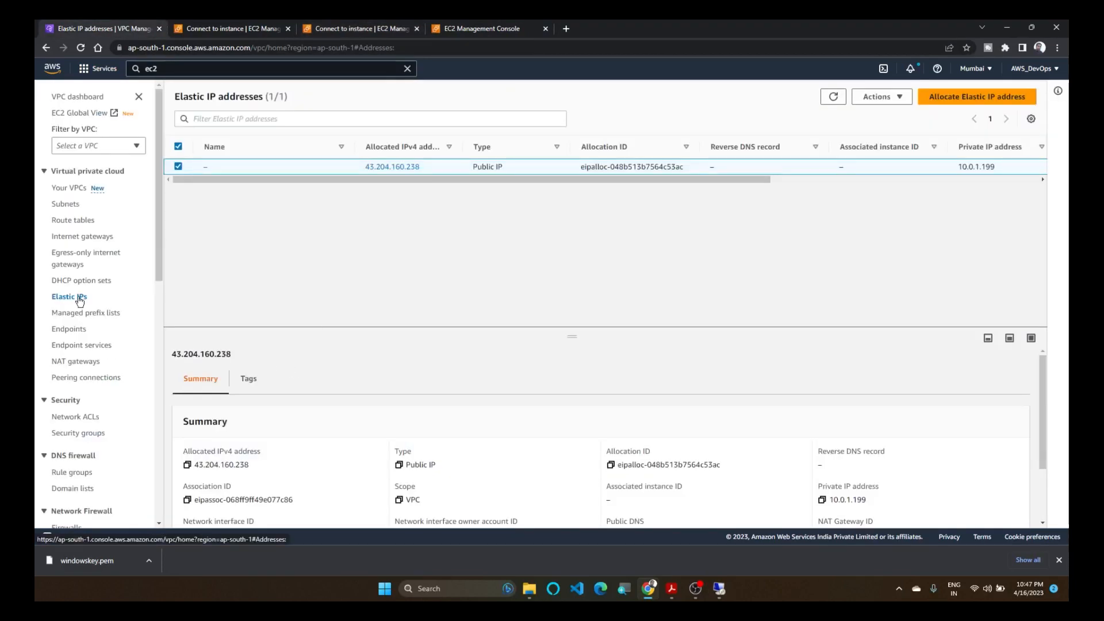
pyautogui.click(881, 96)
pyautogui.click(897, 131)
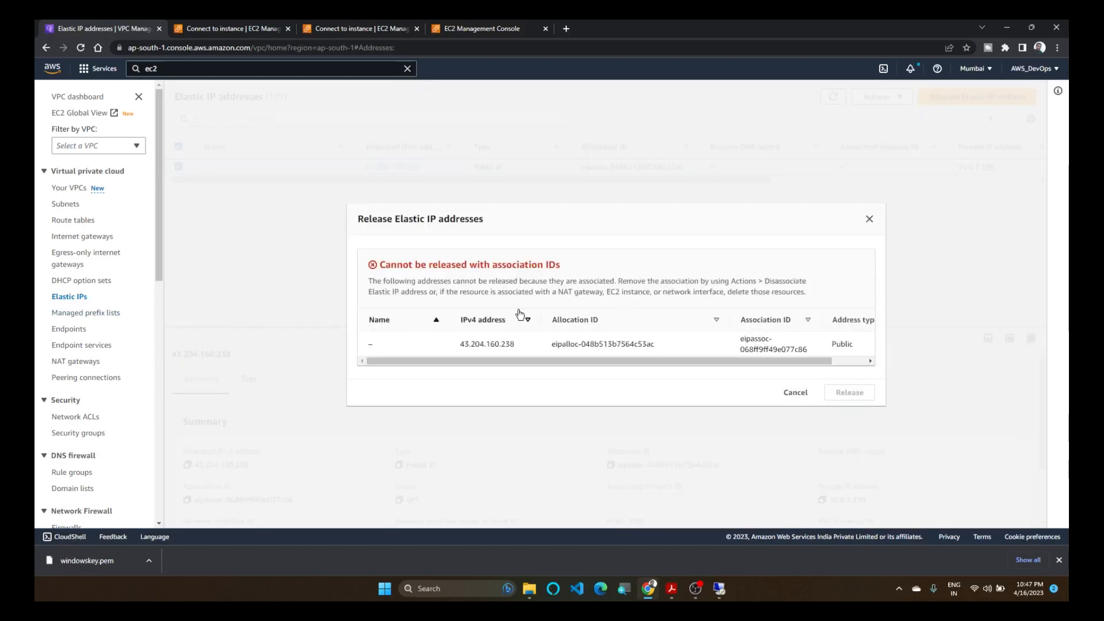
pyautogui.click(795, 393)
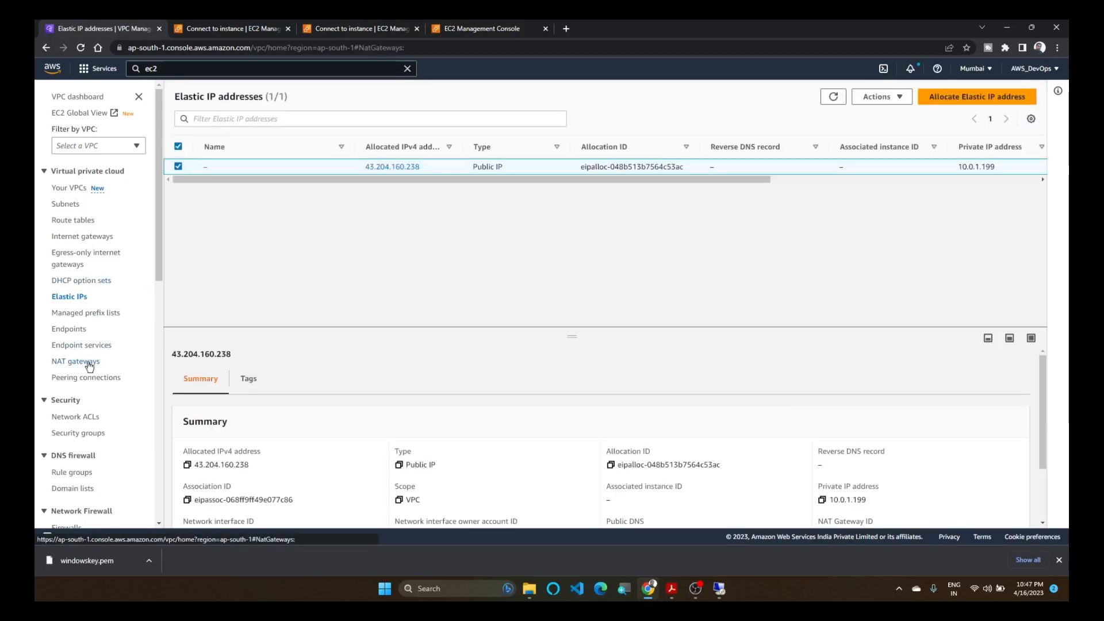
# Delete the NAT gateway NAT-01, confirming with "delete", and refresh the NAT gateways list.
pyautogui.click(83, 362)
pyautogui.click(912, 97)
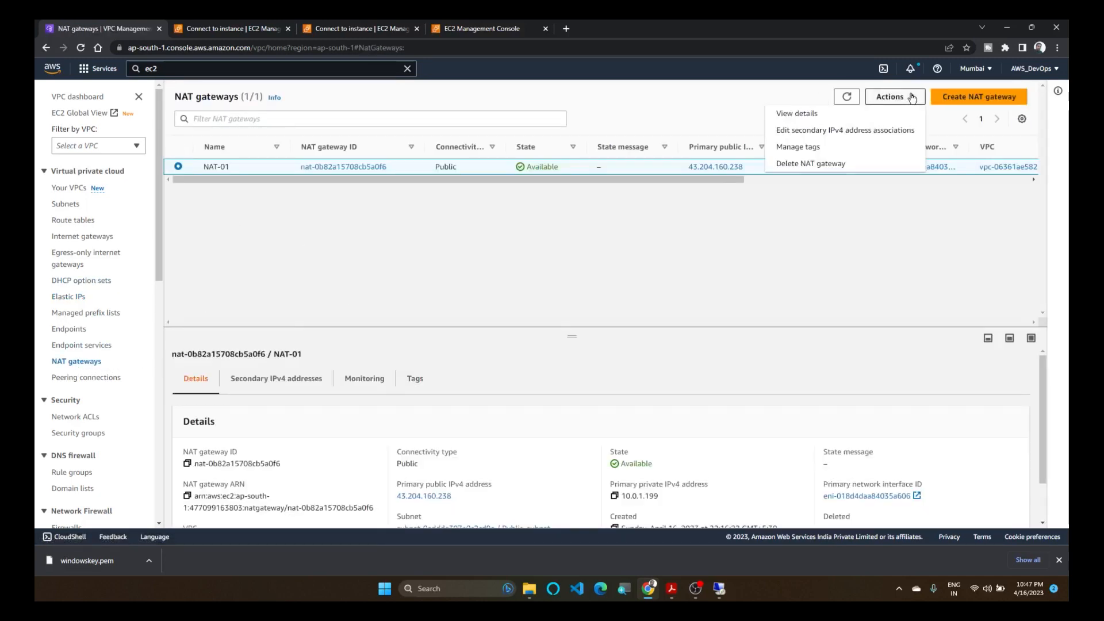
pyautogui.click(863, 164)
pyautogui.click(571, 375)
pyautogui.write('delete')
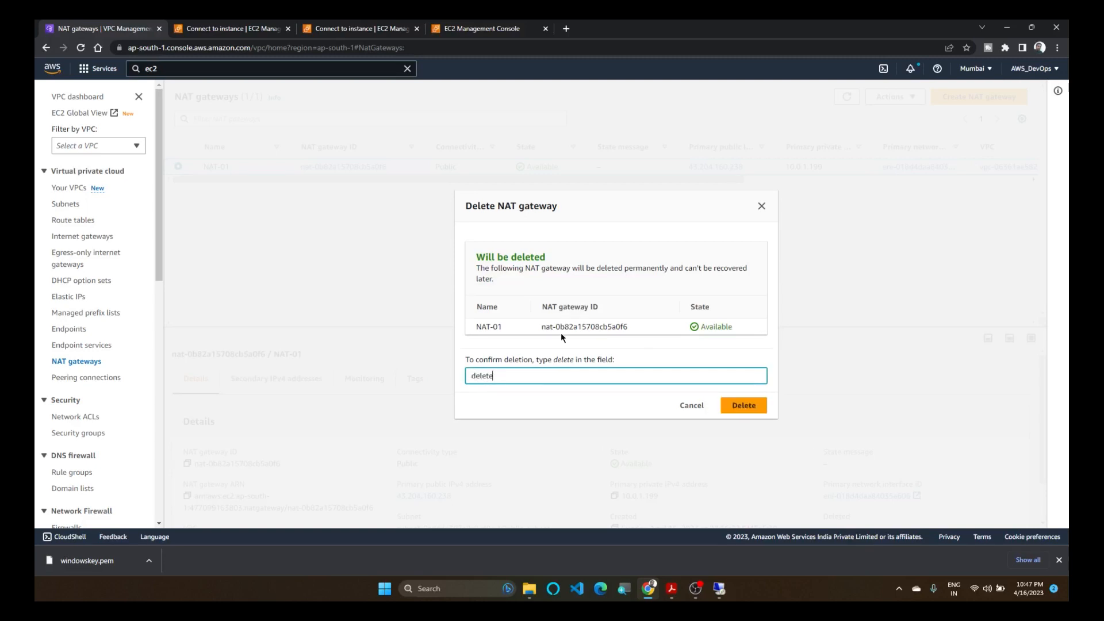
pyautogui.press('Return')
pyautogui.click(844, 125)
pyautogui.click(1033, 93)
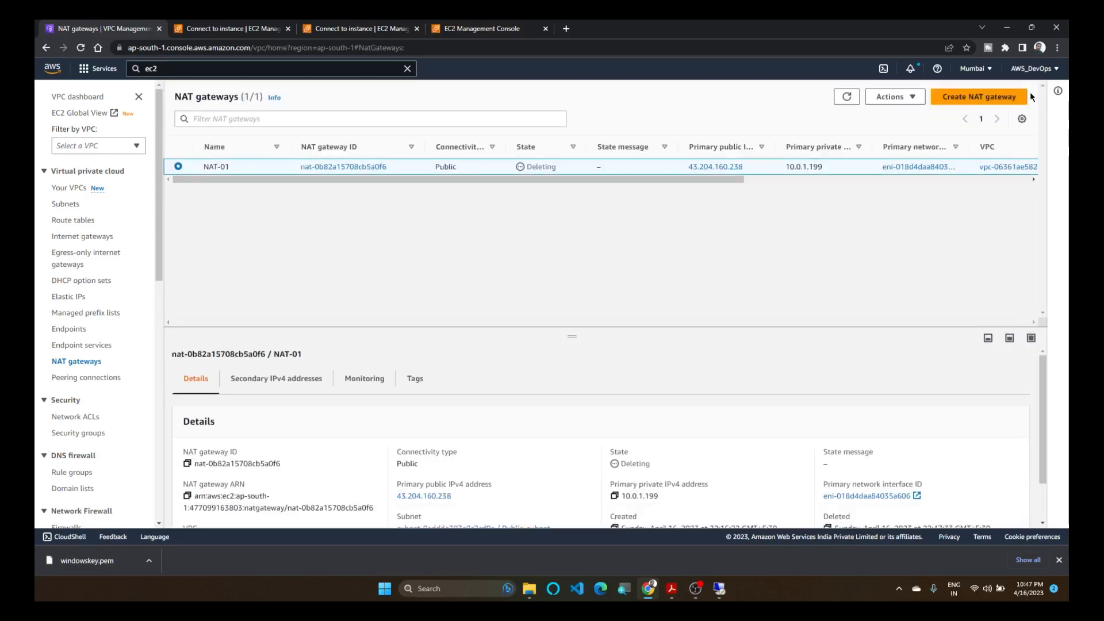
pyautogui.click(848, 97)
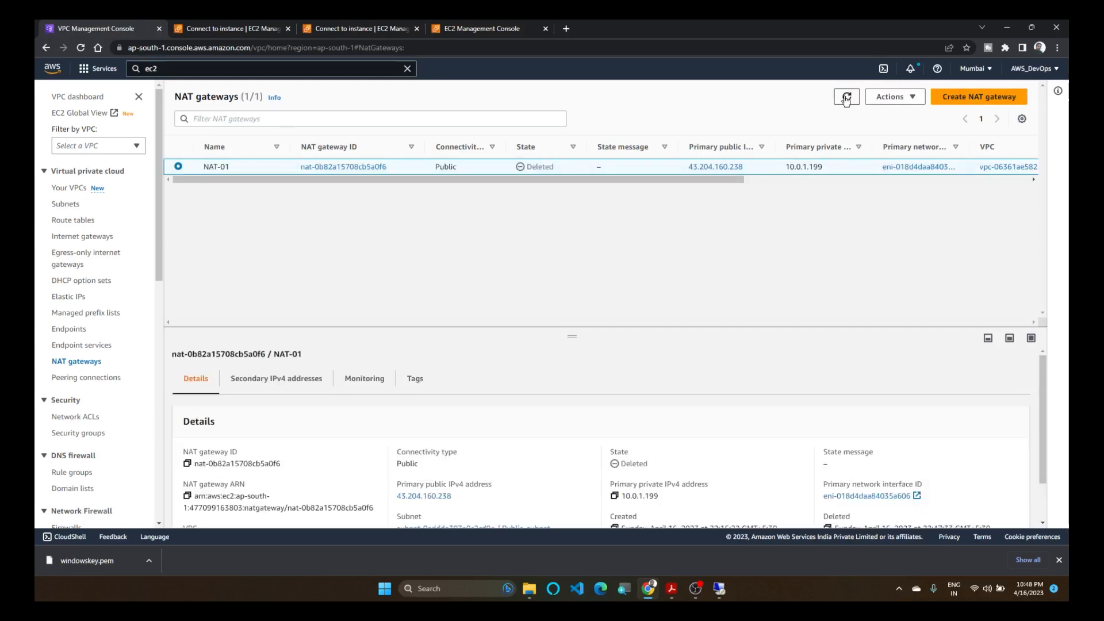
# Retry releasing the Elastic IP address 43.204.160.238 from the Elastic IPs list and close the release dialog.
pyautogui.click(69, 297)
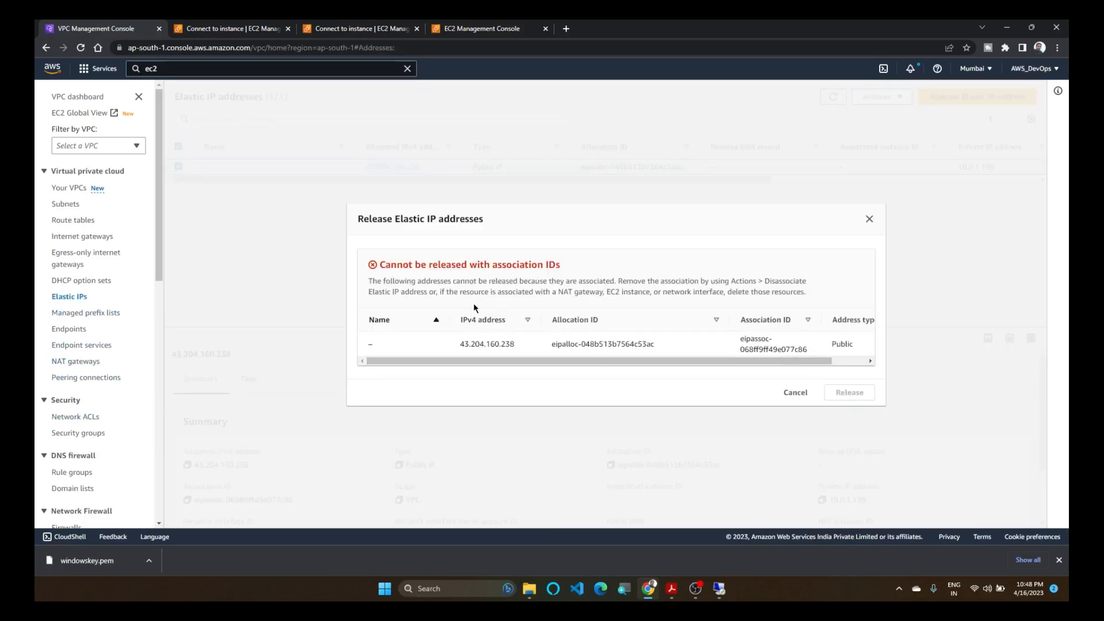
pyautogui.moveTo(635, 362); pyautogui.dragTo(658, 366)
pyautogui.click(796, 392)
# Try to delete my-vpc from the list of VPCs.
pyautogui.click(69, 188)
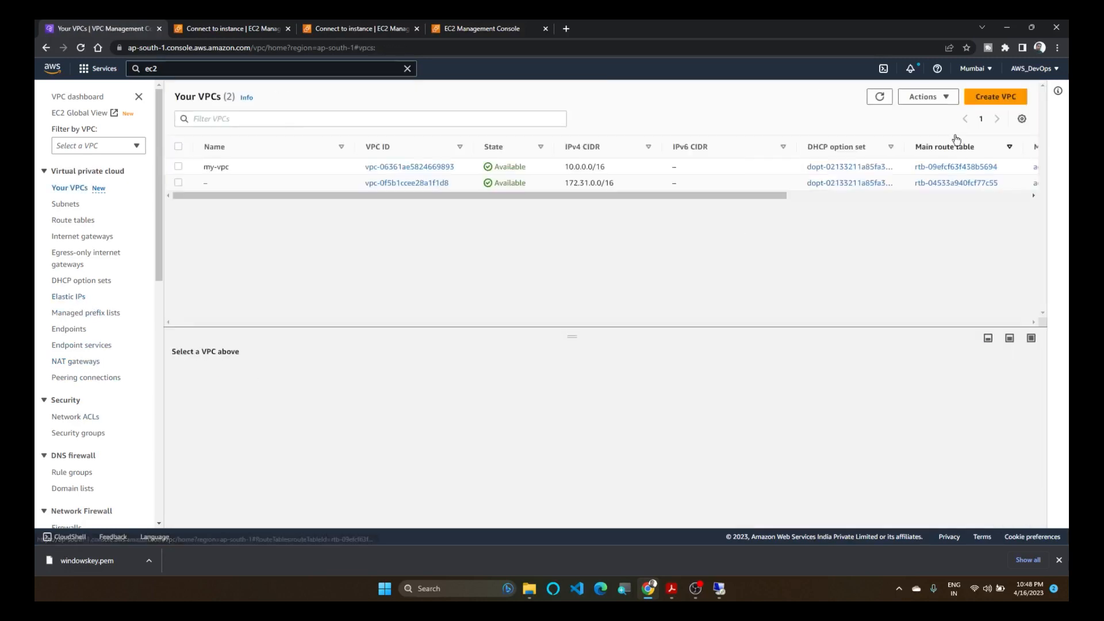
pyautogui.click(926, 97)
pyautogui.click(197, 209)
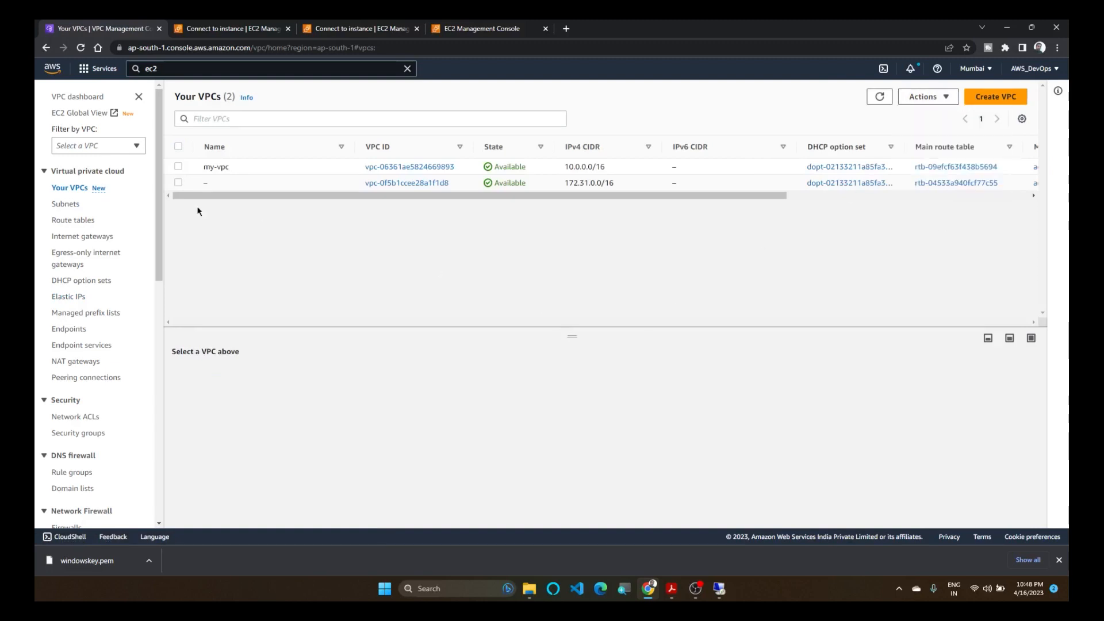
pyautogui.click(178, 167)
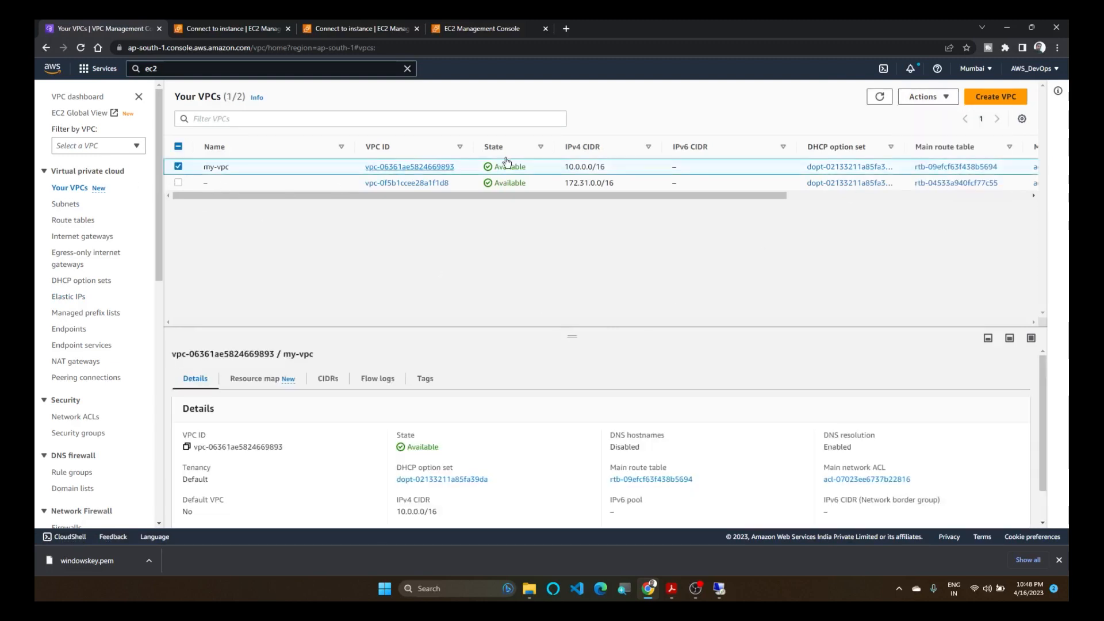
pyautogui.click(946, 97)
pyautogui.click(920, 225)
pyautogui.click(852, 472)
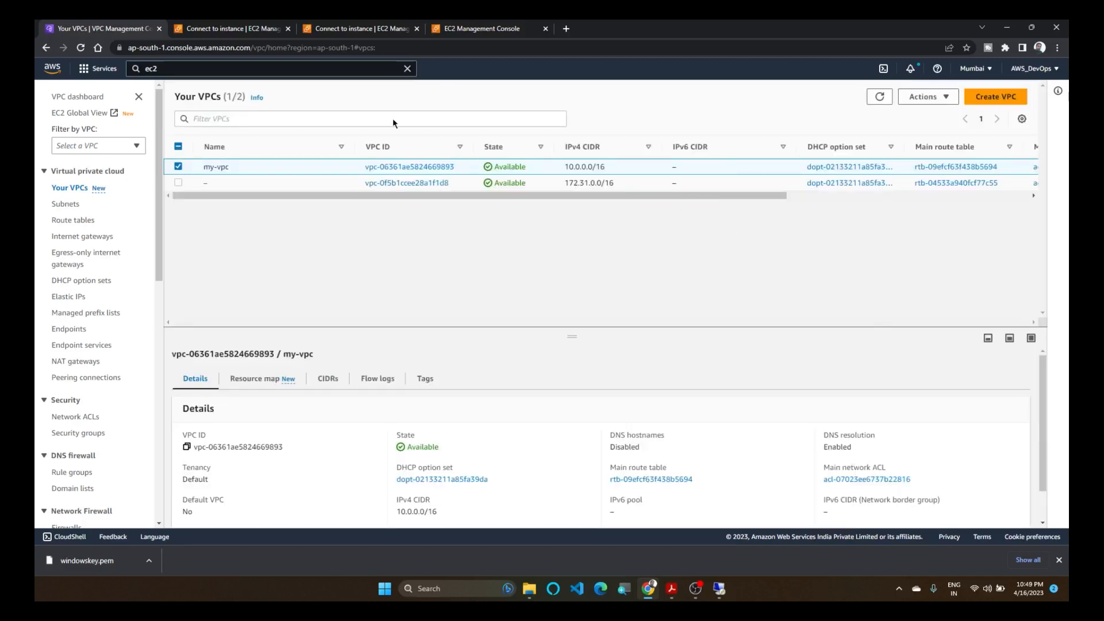
# Select both the Appserver and Webserver in the running EC2 instances list and terminate them.
pyautogui.click(230, 28)
pyautogui.click(173, 101)
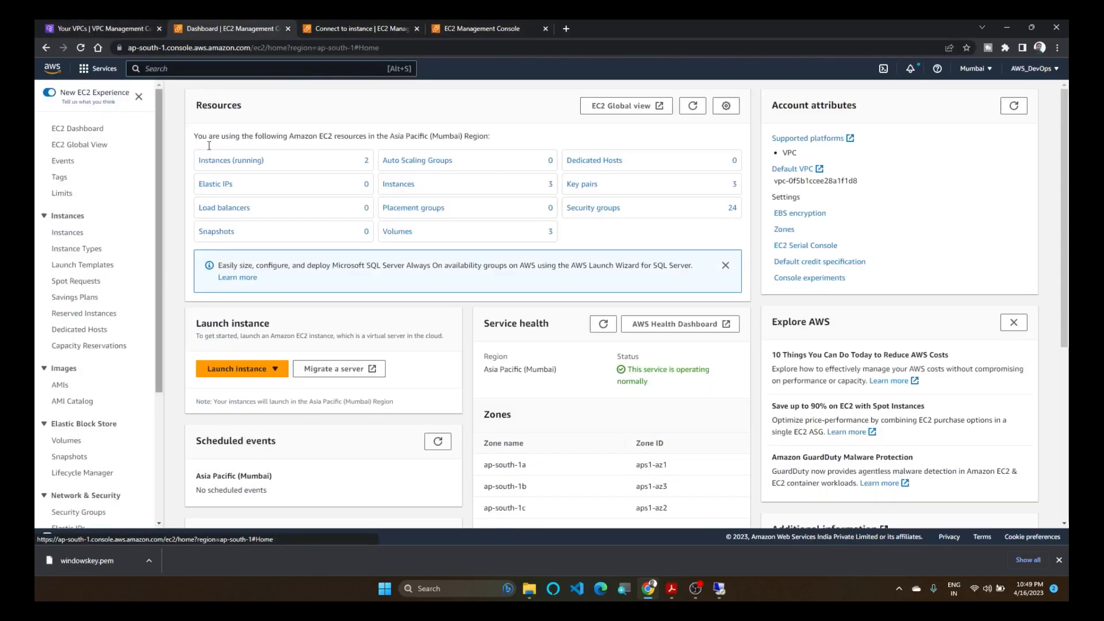
pyautogui.click(239, 163)
pyautogui.click(230, 192)
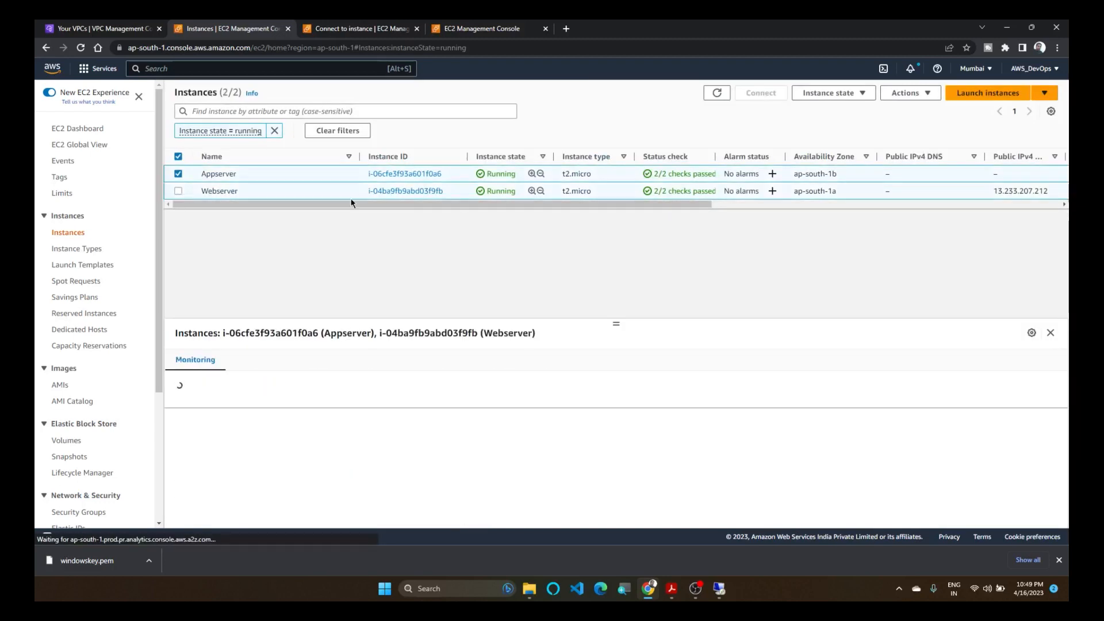
pyautogui.click(860, 94)
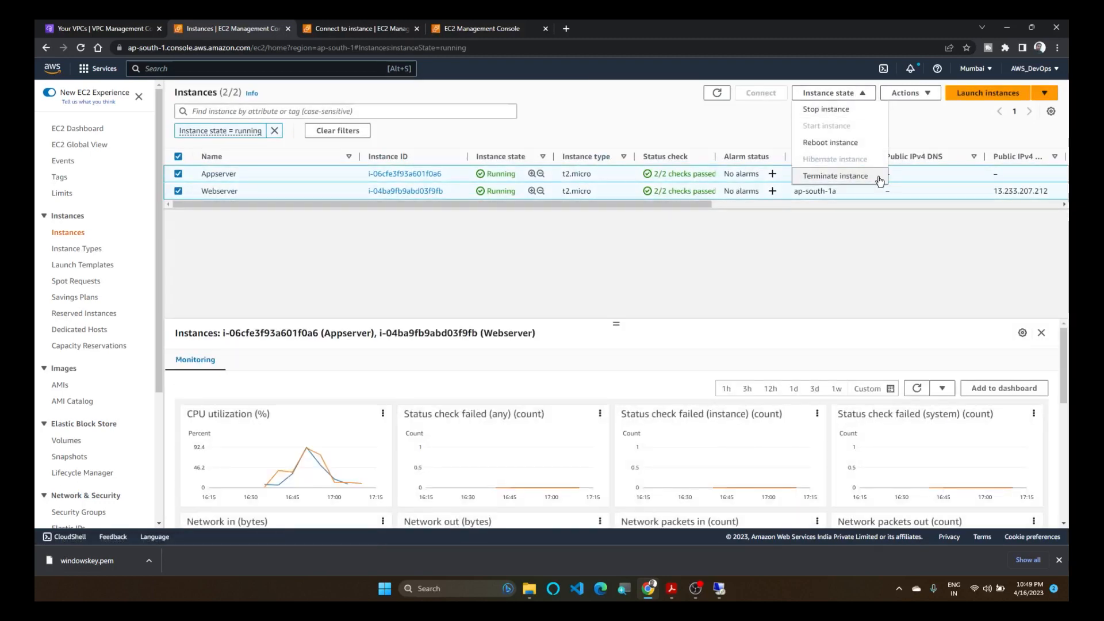
pyautogui.click(863, 176)
pyautogui.click(711, 115)
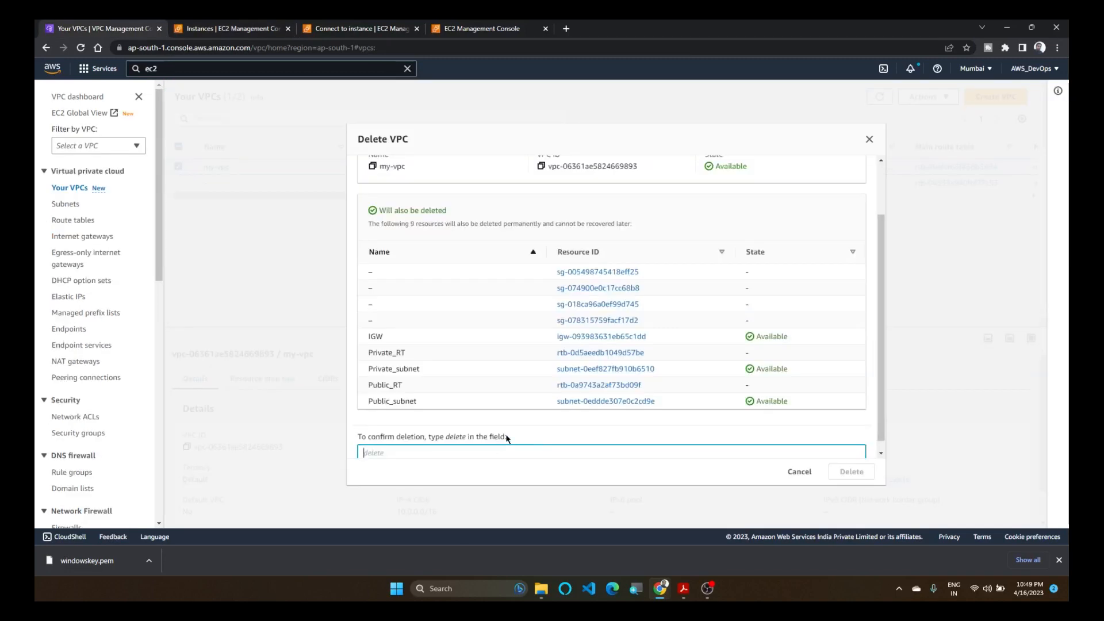
# Delete my-vpc together with its dependent resources, confirming with "delete", and dismiss the notification.
pyautogui.write('delete')
pyautogui.press('Return')
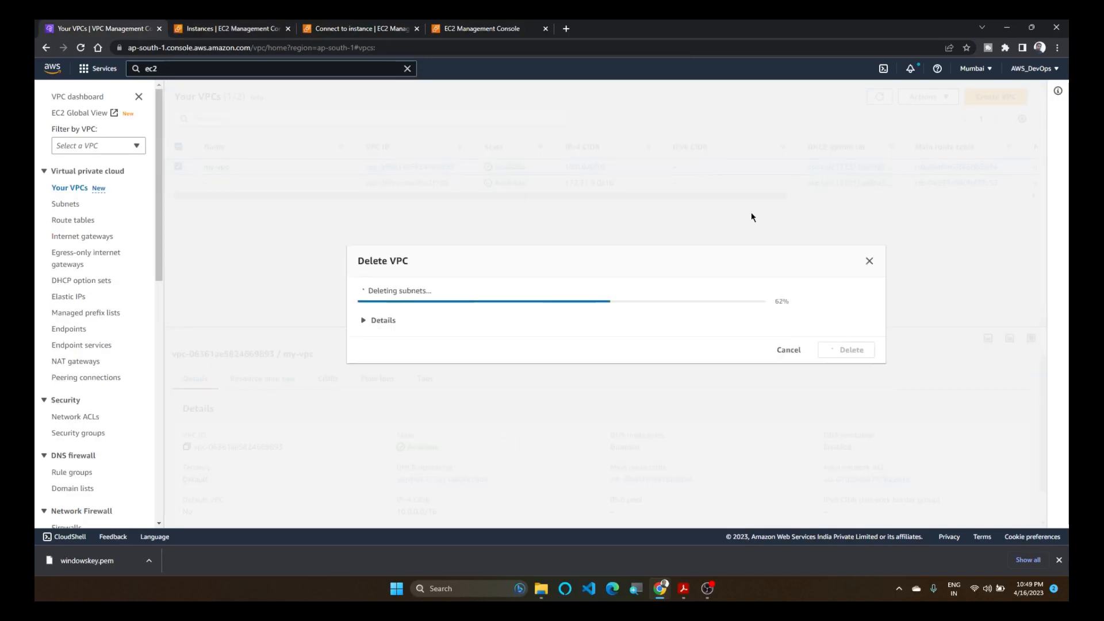
pyautogui.click(1035, 95)
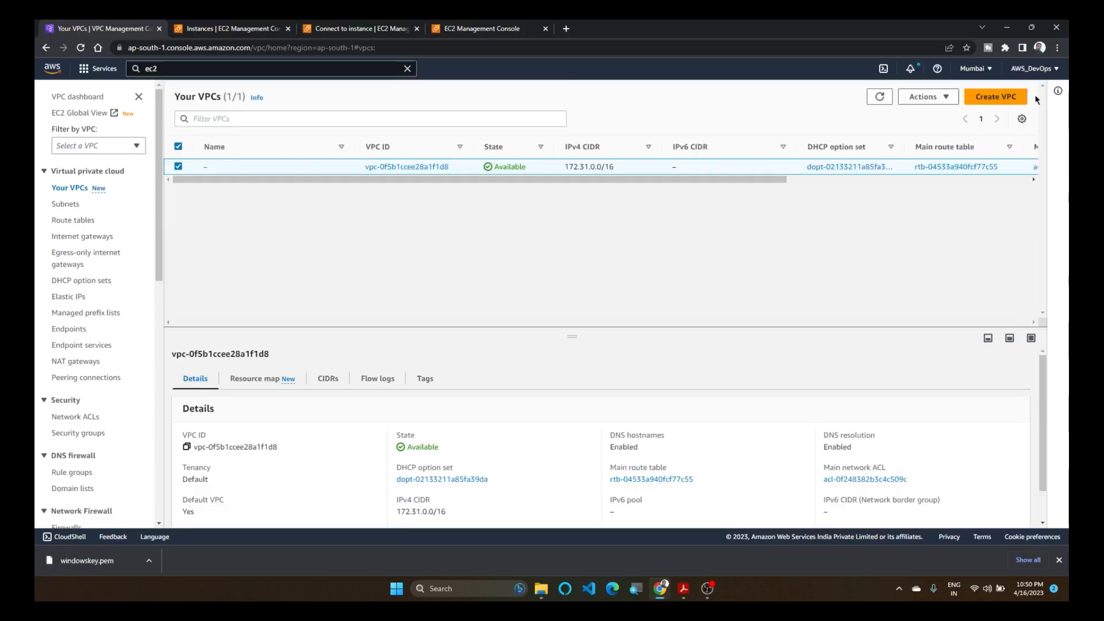
# Check the state of NAT-01, release the Elastic IP address 43.204.160.238, and dismiss the notification.
pyautogui.click(86, 362)
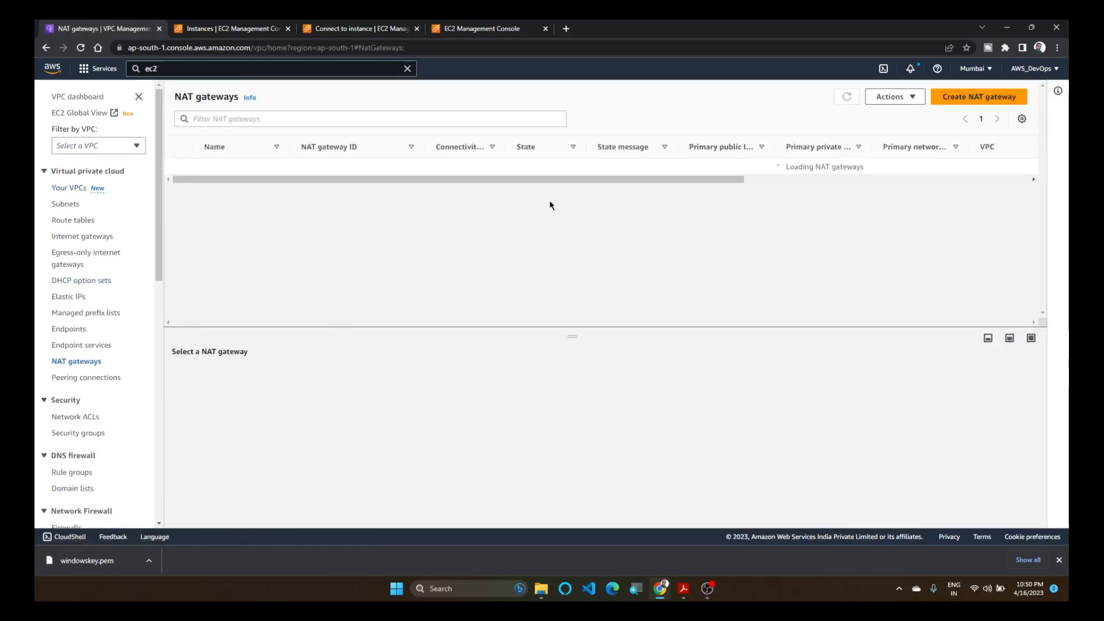
pyautogui.click(535, 168)
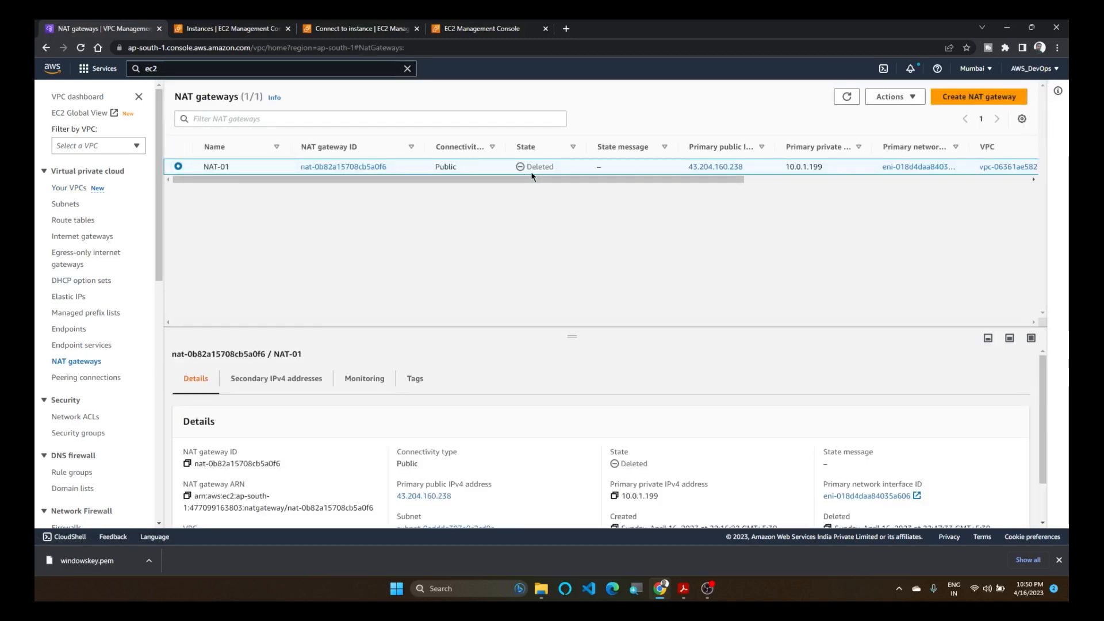
pyautogui.click(63, 298)
pyautogui.click(178, 167)
pyautogui.click(885, 96)
pyautogui.click(897, 134)
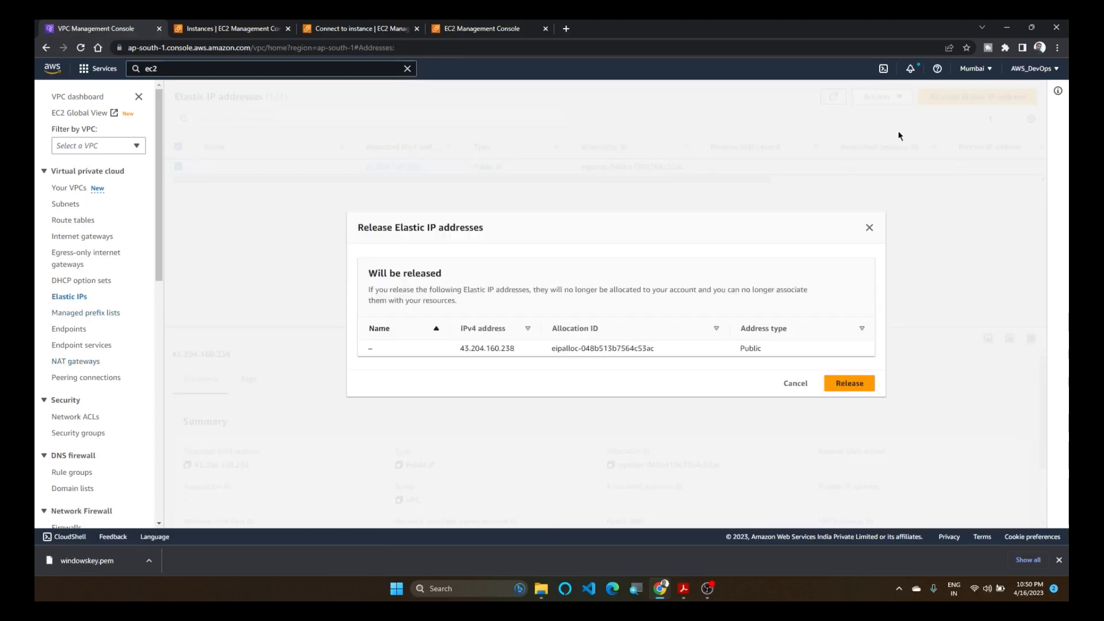
pyautogui.click(857, 384)
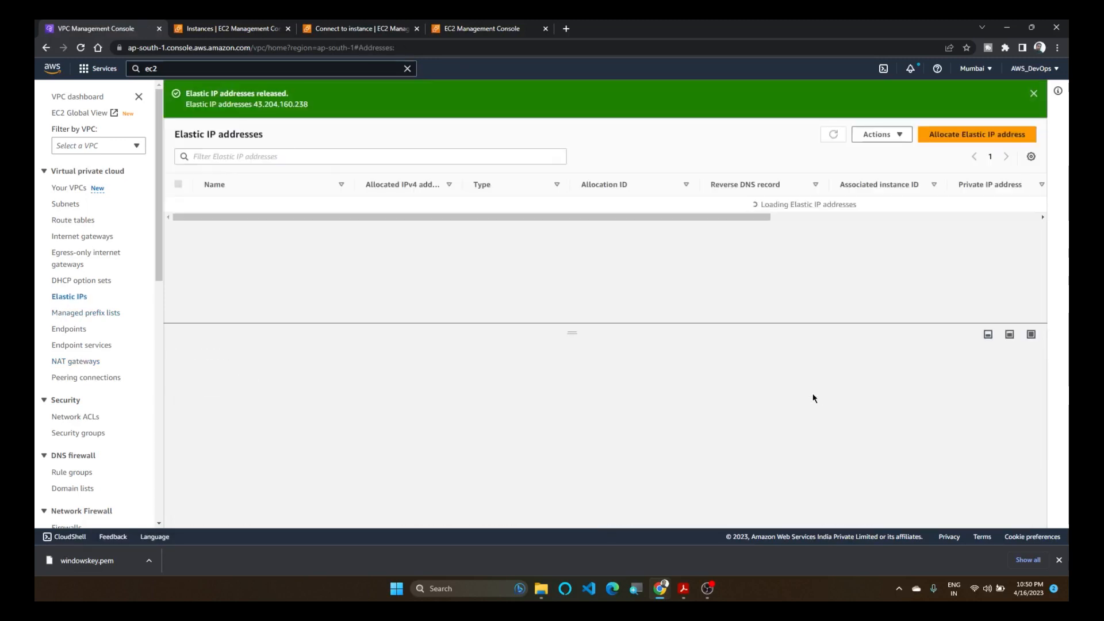
pyautogui.click(1033, 99)
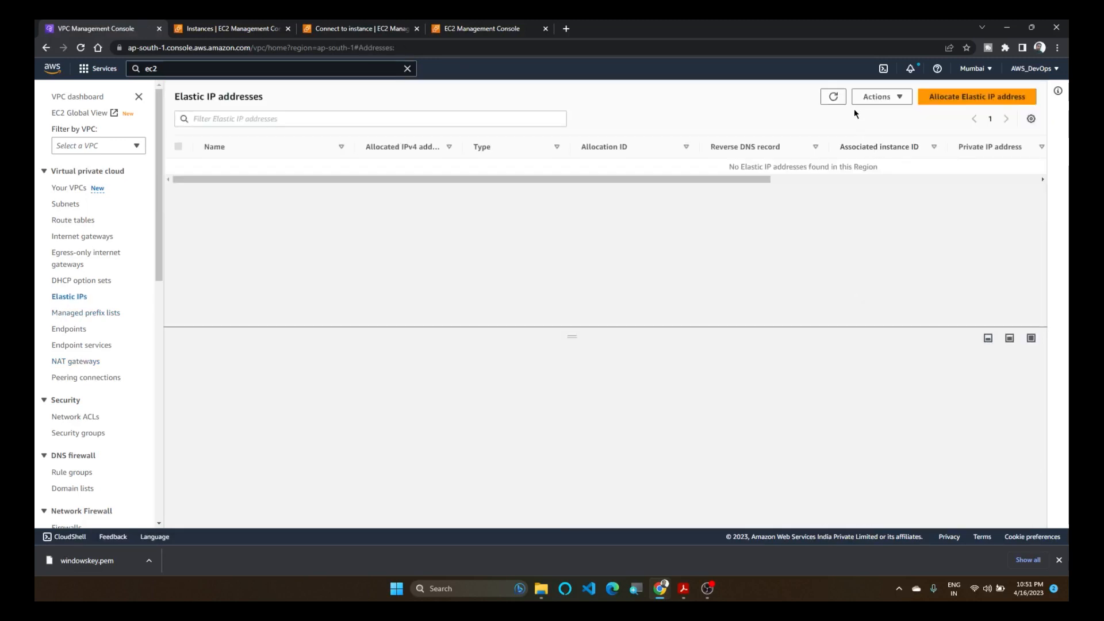
pyautogui.moveTo(626, 180); pyautogui.dragTo(526, 317)
pyautogui.moveTo(712, 178); pyautogui.dragTo(599, 226)
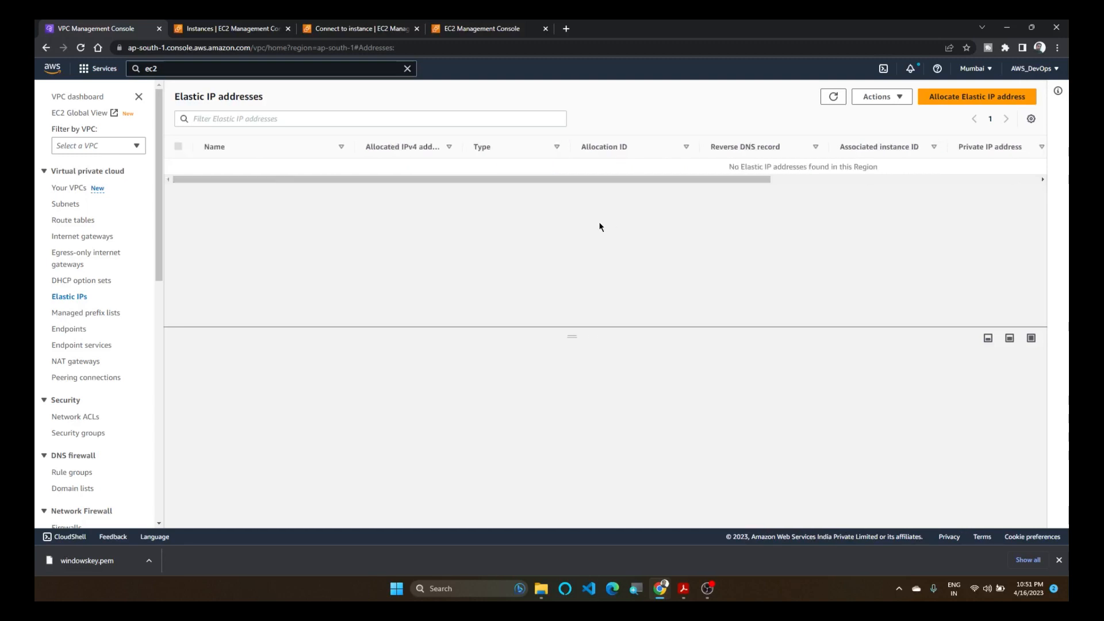